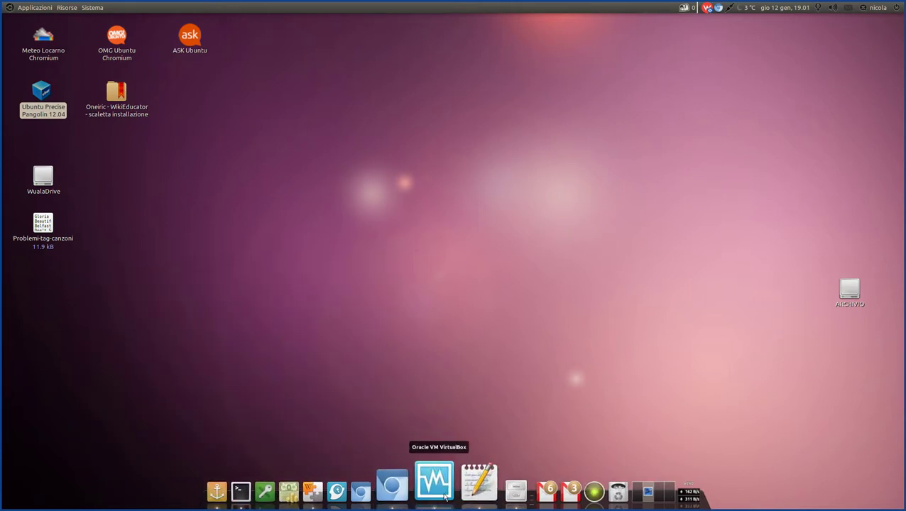
Show the Ubuntu VM, close Impostazioni di sistema, and open the host mail indicator list.
click(434, 483)
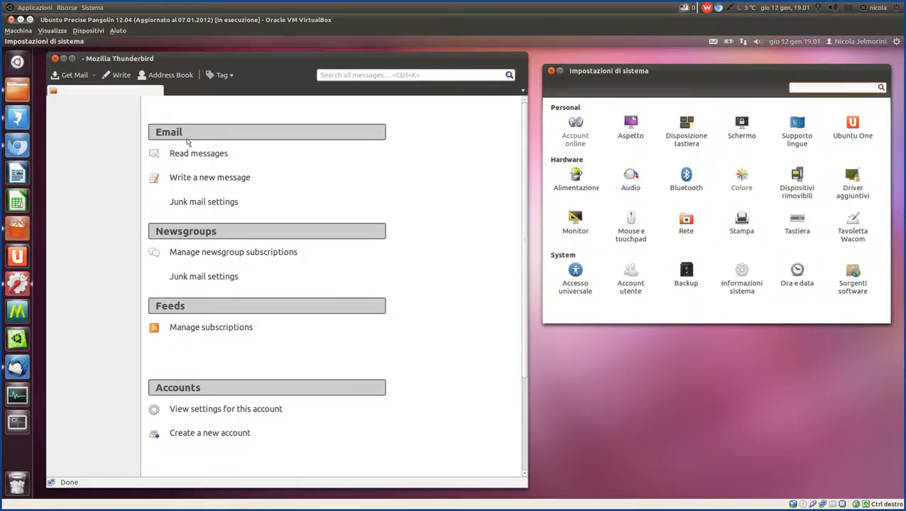
click(552, 71)
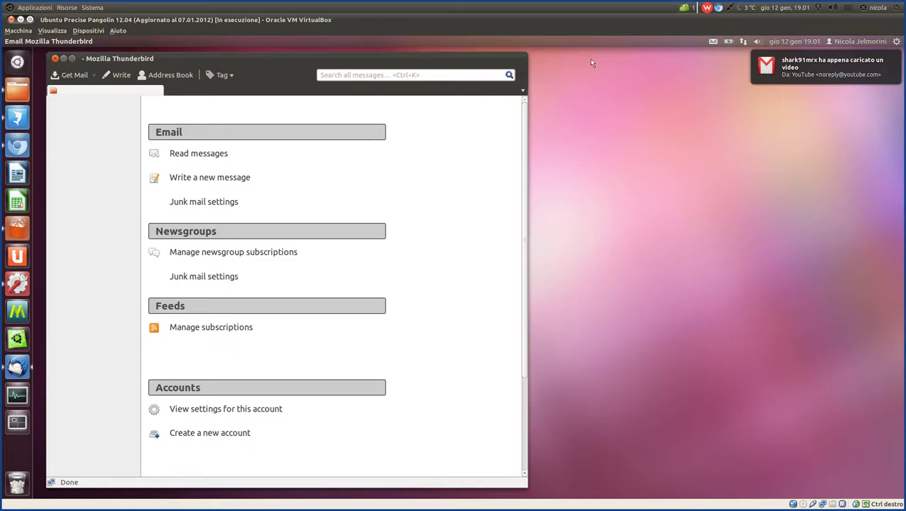
click(683, 8)
Close the host mail indicator's message list, marking the new messages as seen.
click(684, 9)
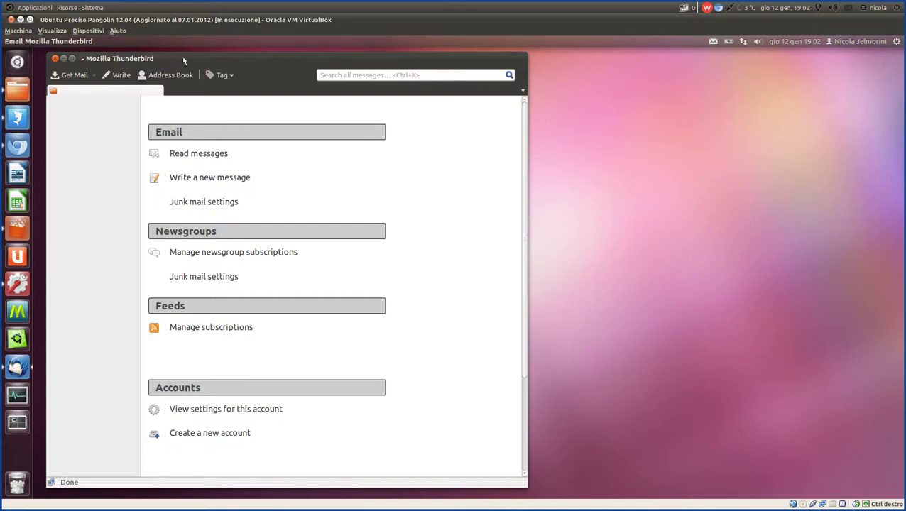
Nudge the Thunderbird window a few pixels up and to the left.
drag(178, 59, 176, 57)
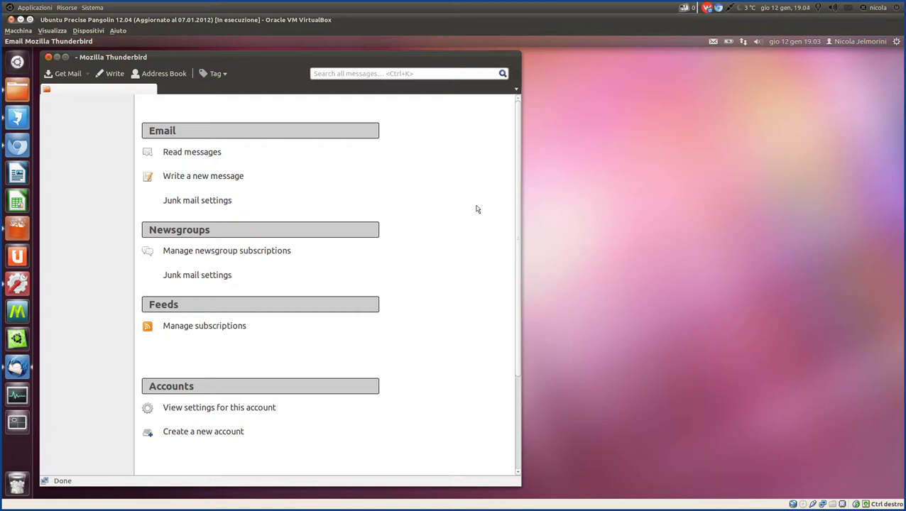
scroll(466, 232, down, 3)
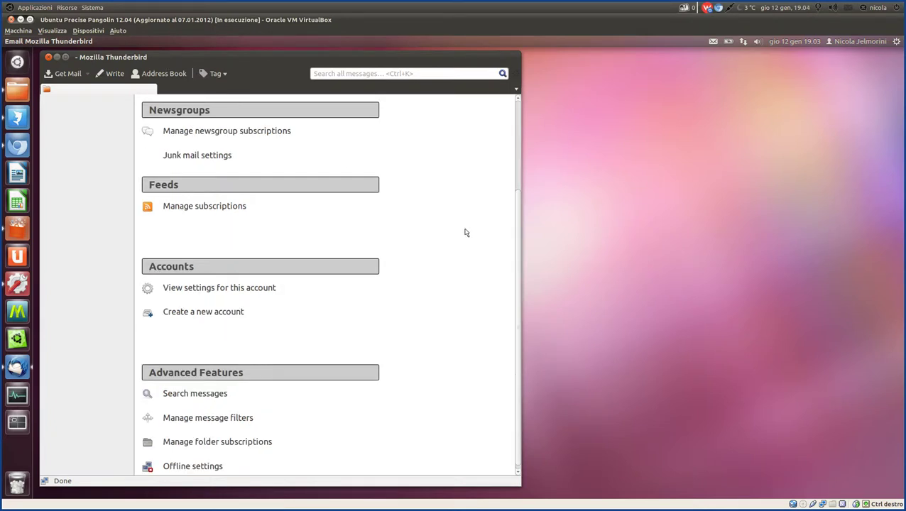
scroll(466, 232, up, 3)
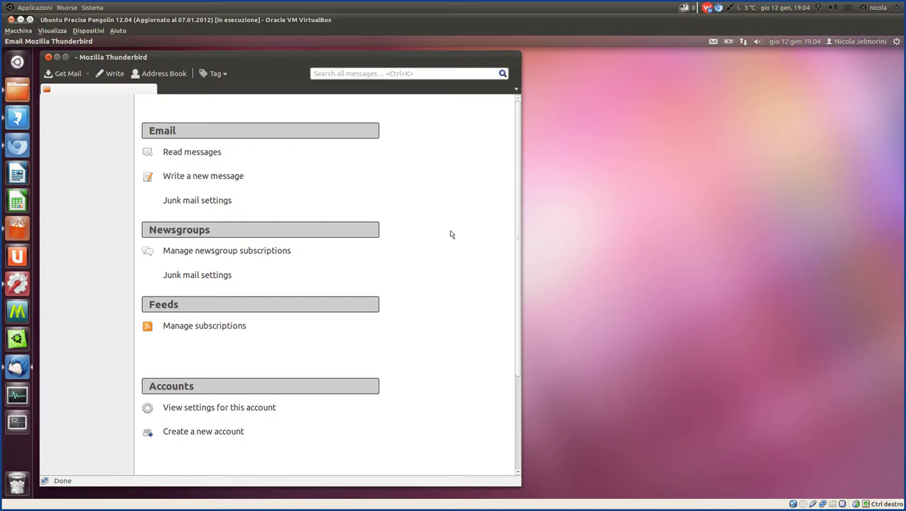
scroll(450, 233, down, 3)
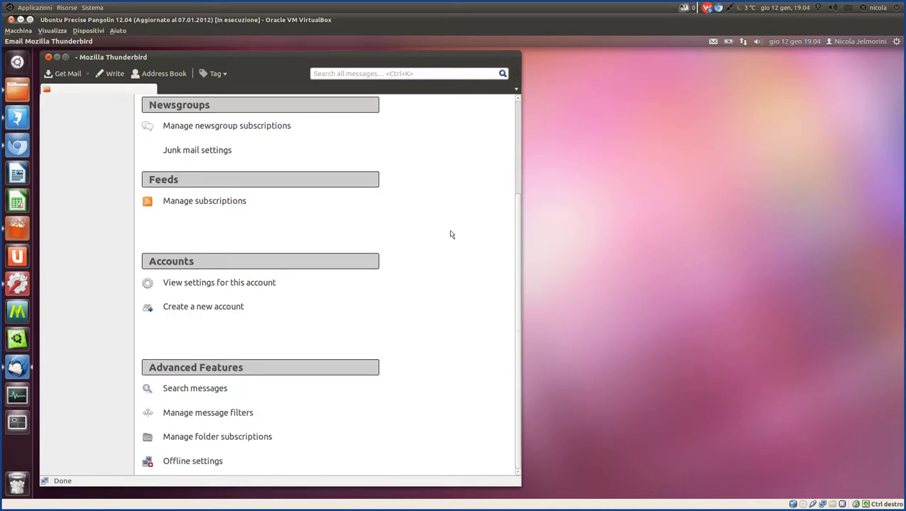
scroll(451, 233, up, 3)
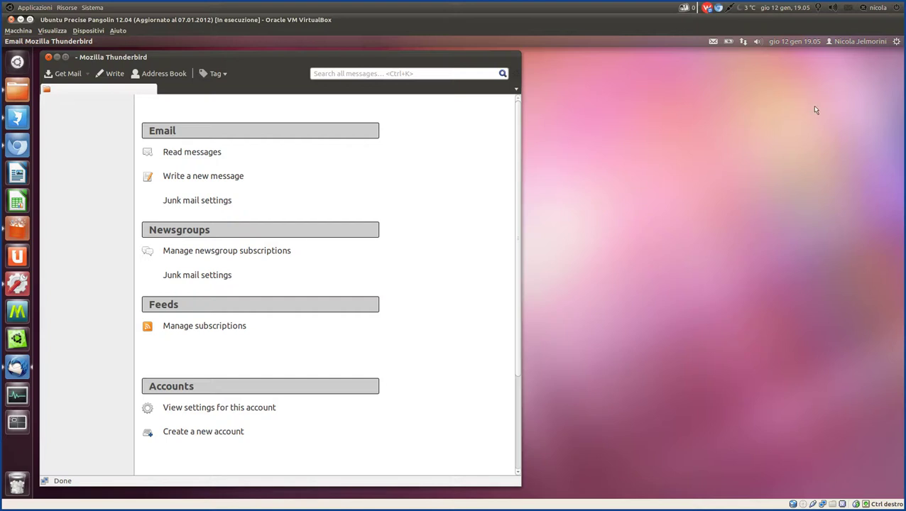
click(800, 42)
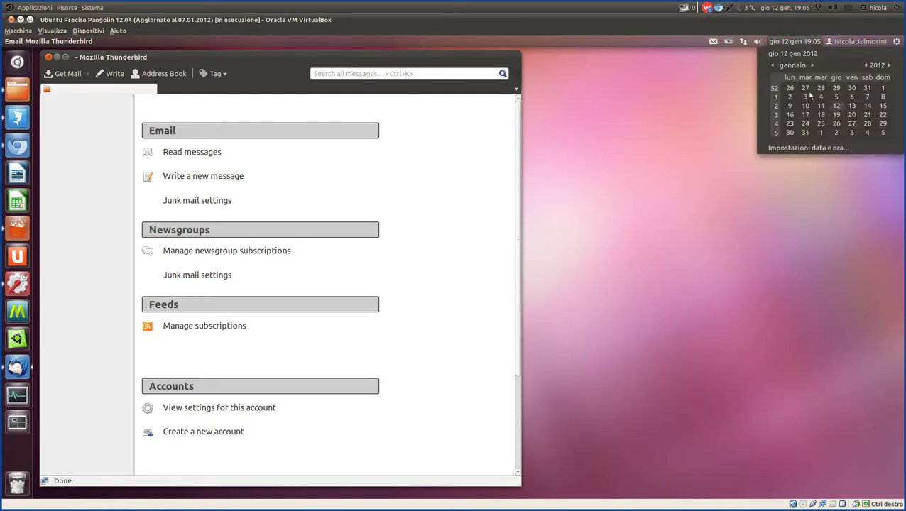
click(790, 41)
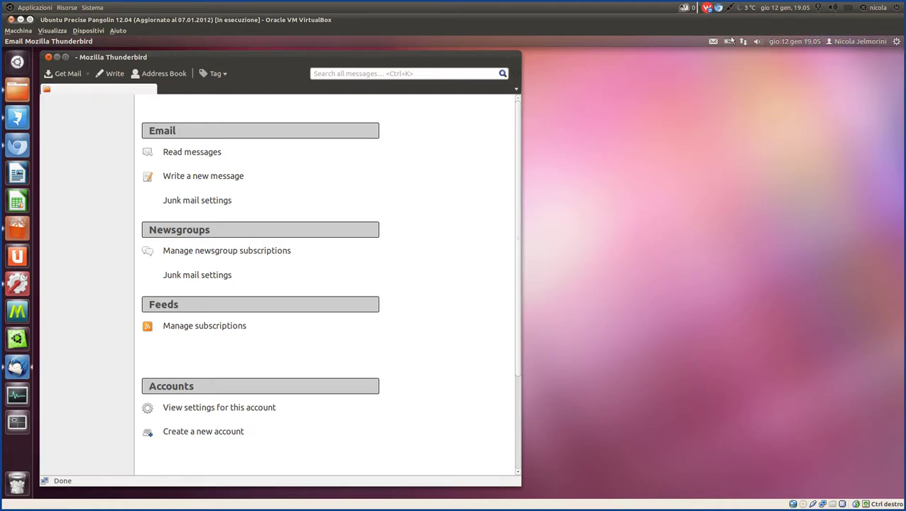
click(787, 43)
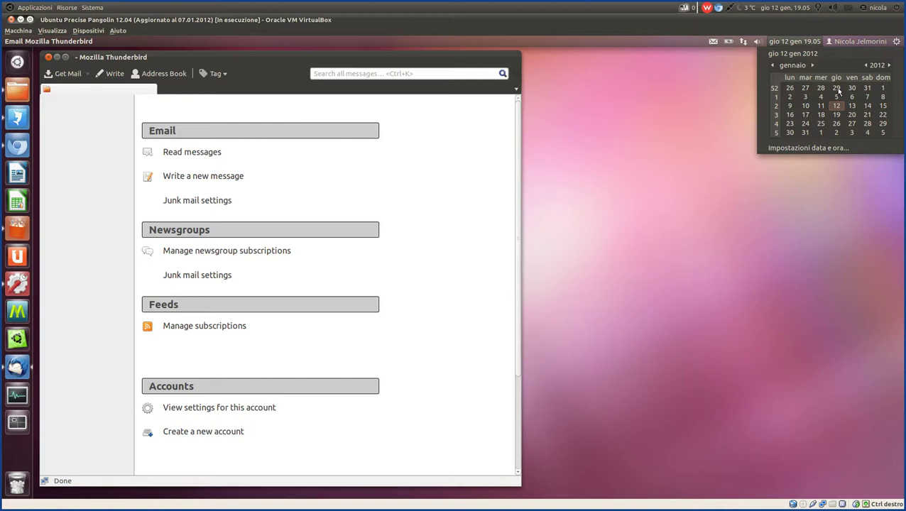
scroll(838, 91, up, 1)
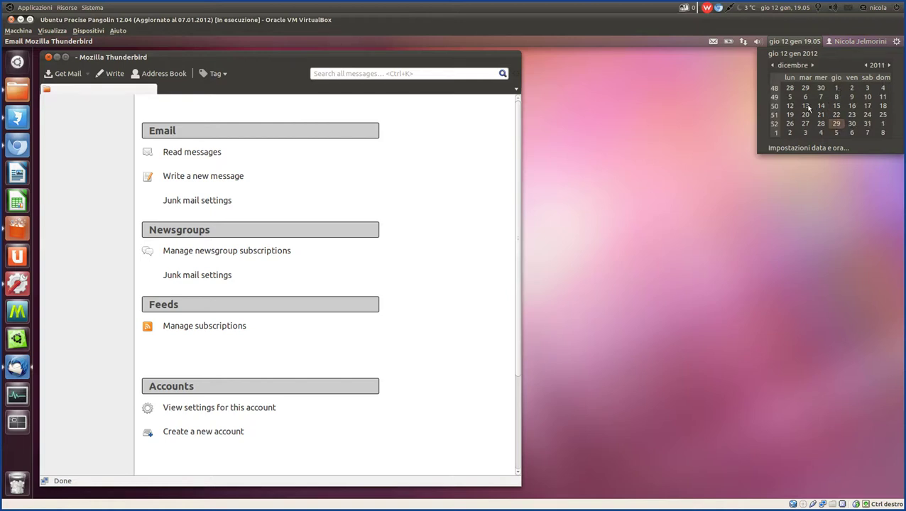
click(807, 88)
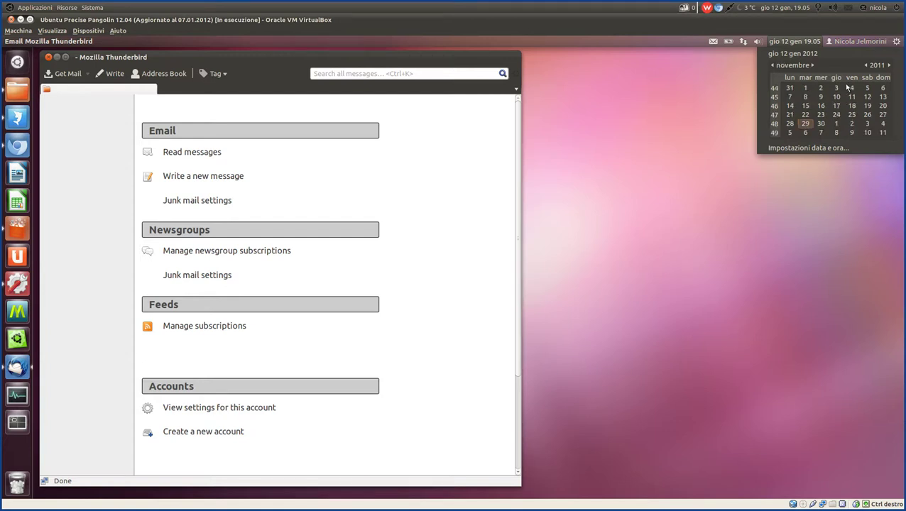
click(851, 87)
click(794, 43)
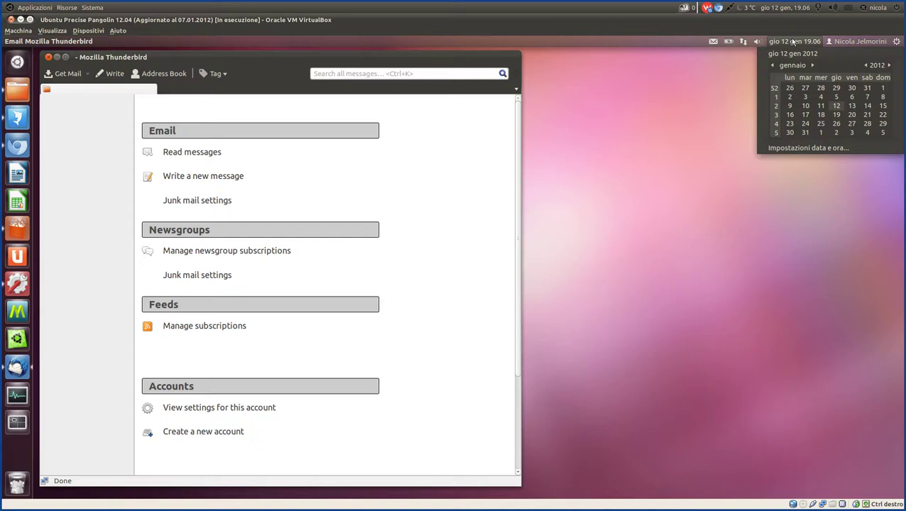
click(786, 42)
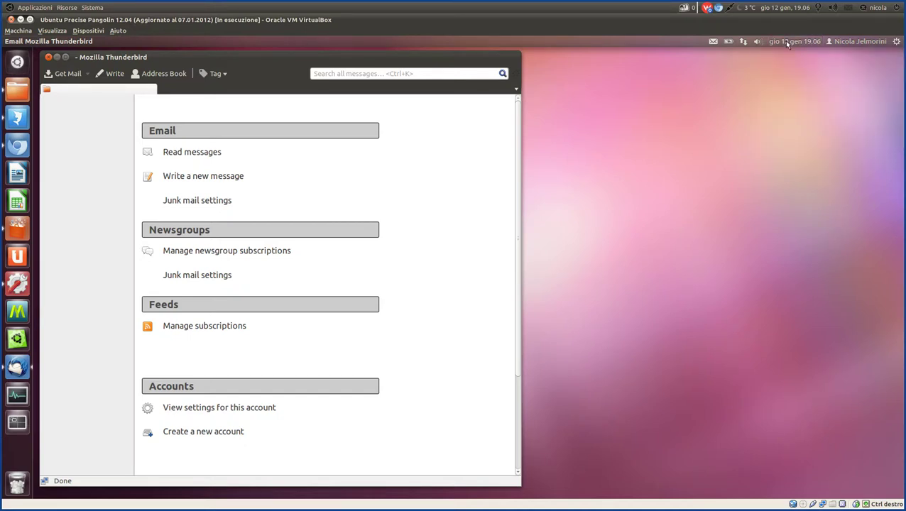
click(787, 43)
click(771, 66)
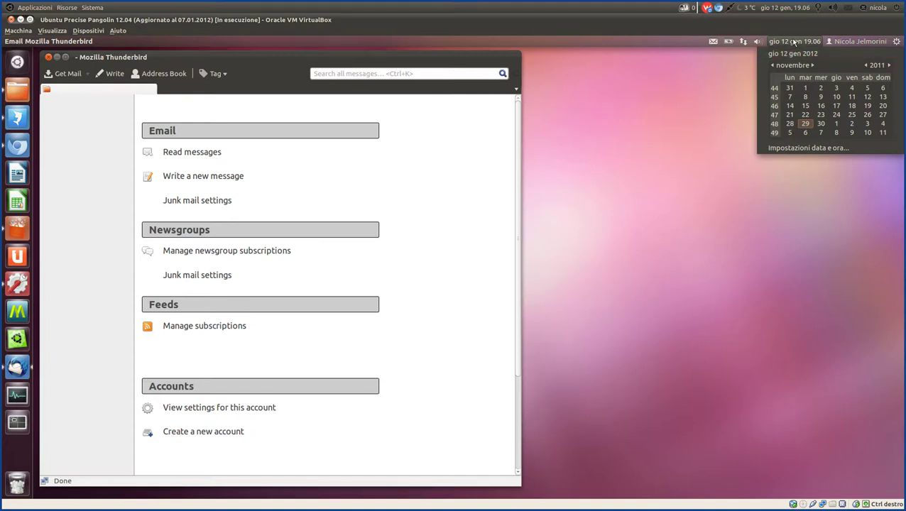
click(794, 42)
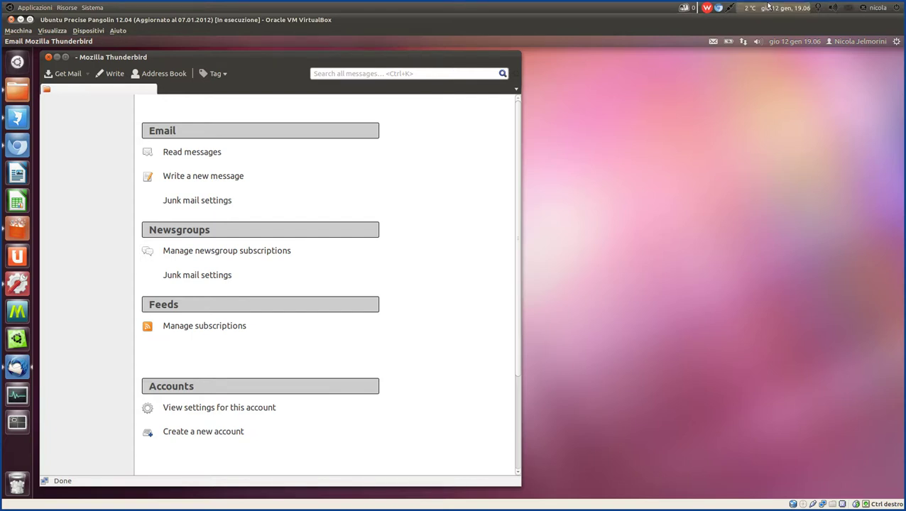
Check the host calendar's day 1 Capo d'anno appointments, then close the calendar.
click(769, 6)
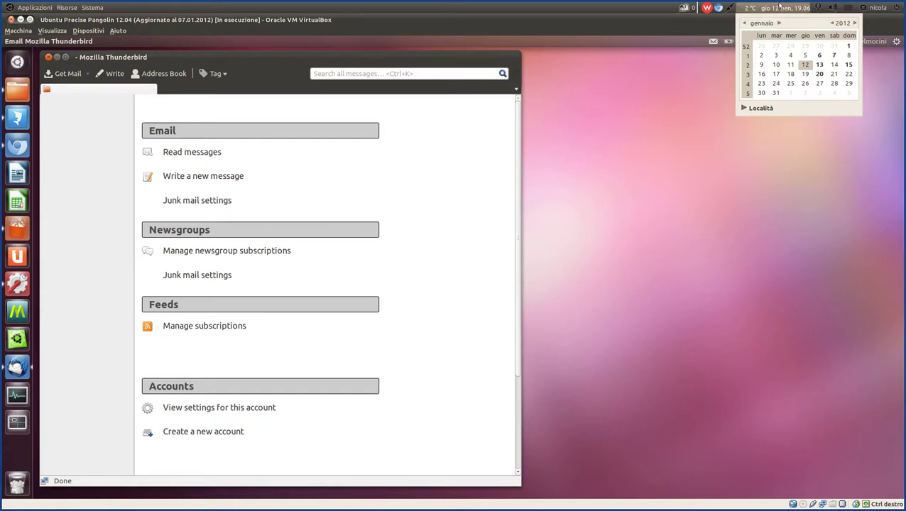
click(849, 46)
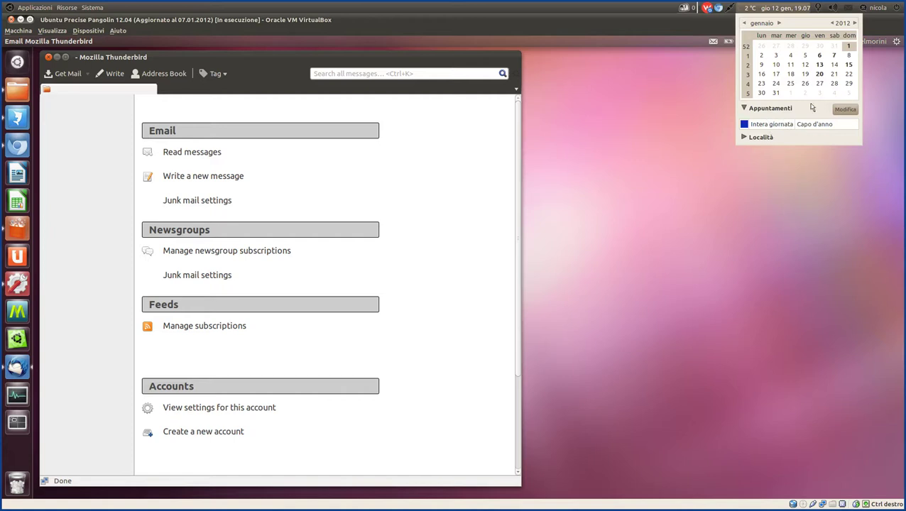
click(774, 7)
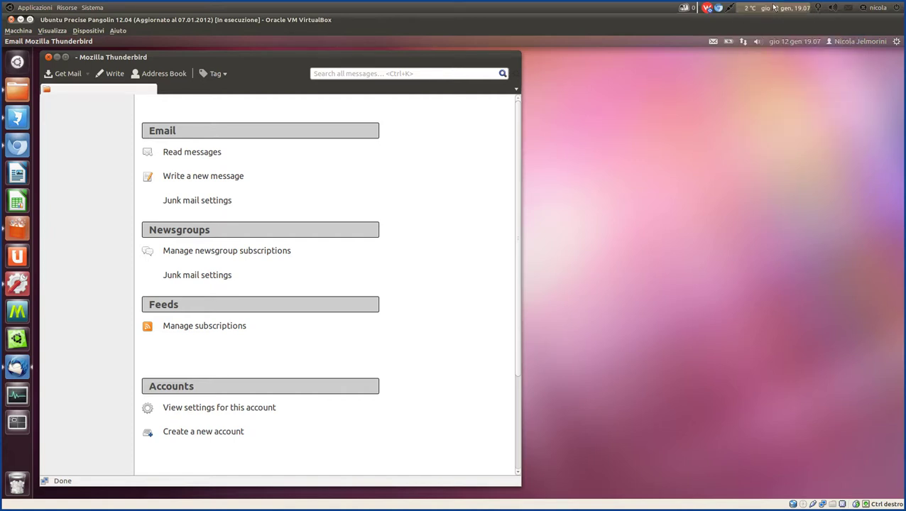
click(774, 7)
click(774, 7)
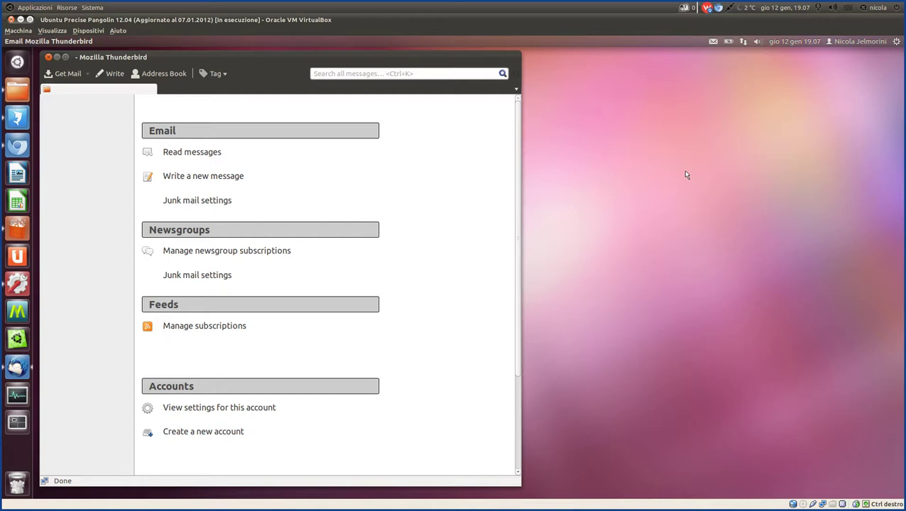
click(807, 40)
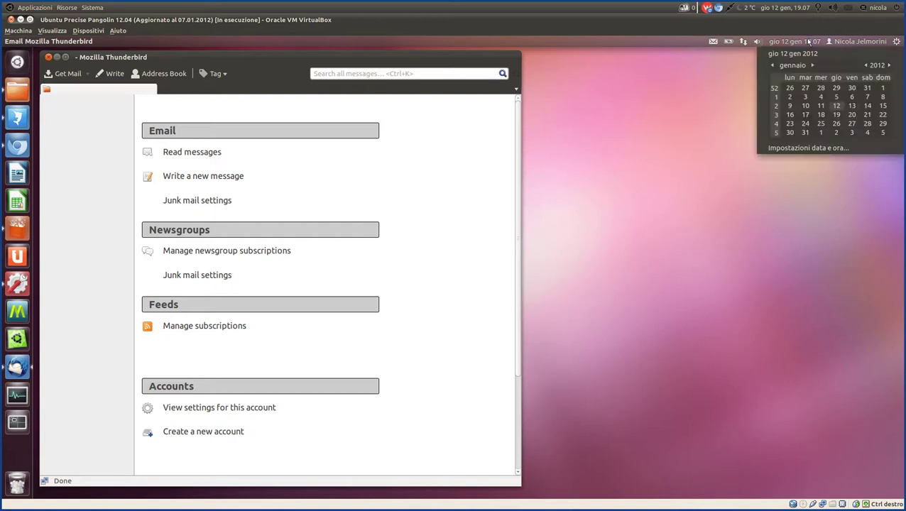
click(807, 40)
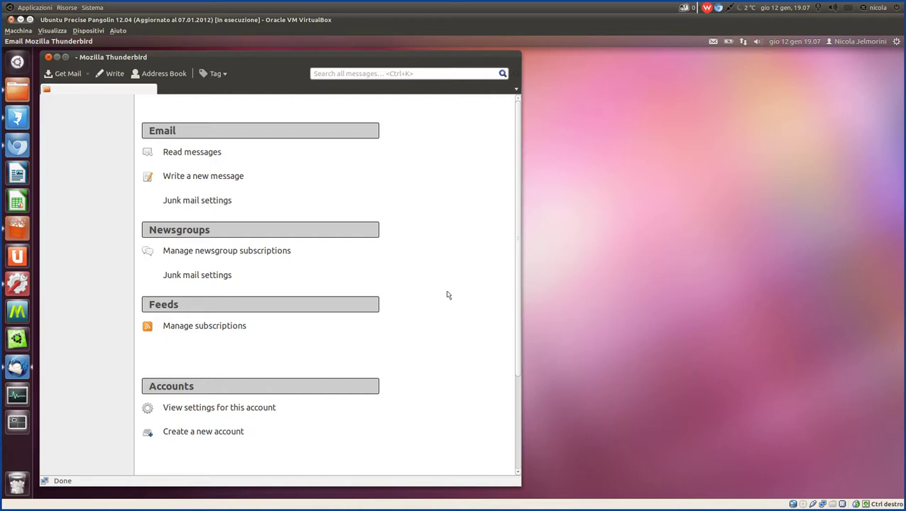
mouse_move(220, 57)
mouse_down()
mouse_move(235, 59)
mouse_move(229, 63)
mouse_up()
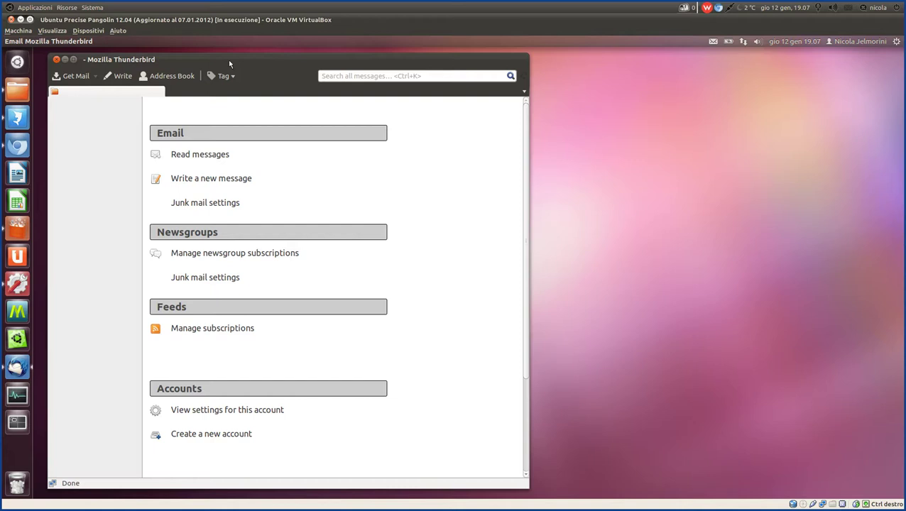
click(788, 44)
click(788, 45)
click(790, 42)
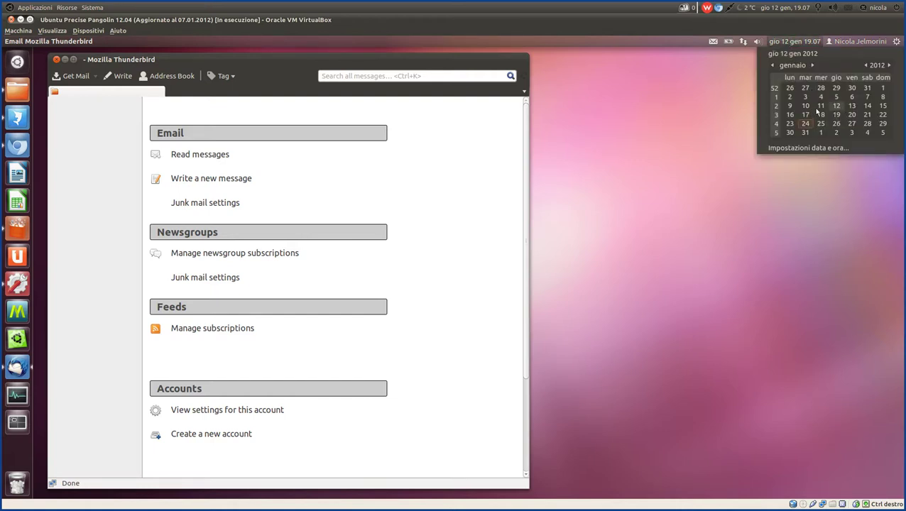
click(797, 45)
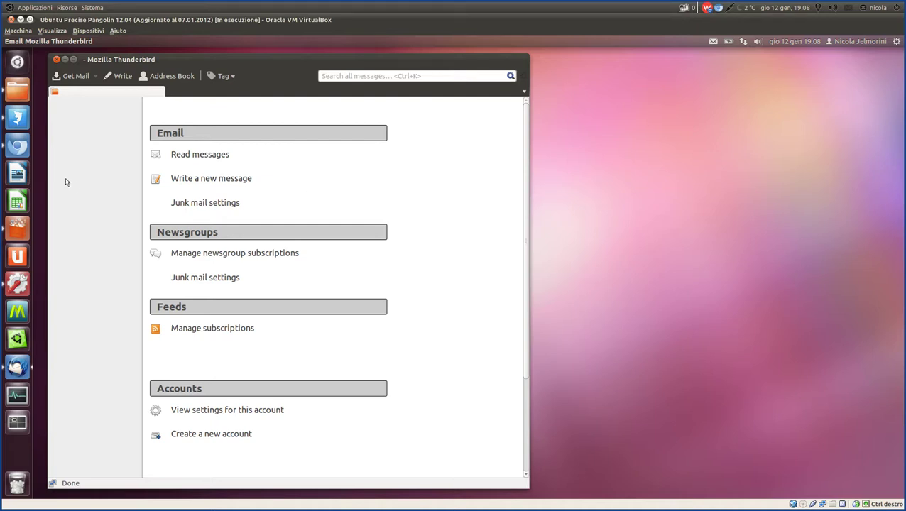
Bring Chromium forward and open the guest's envelope messaging menu.
click(17, 145)
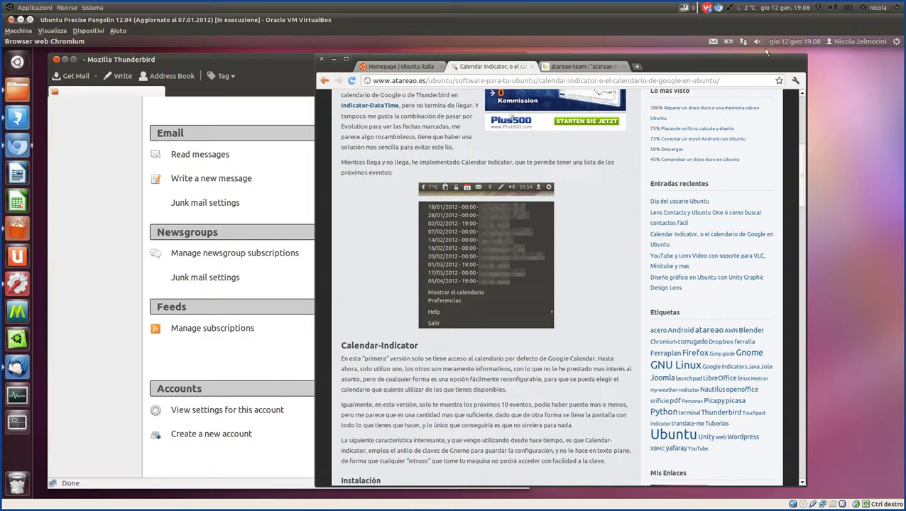
click(713, 41)
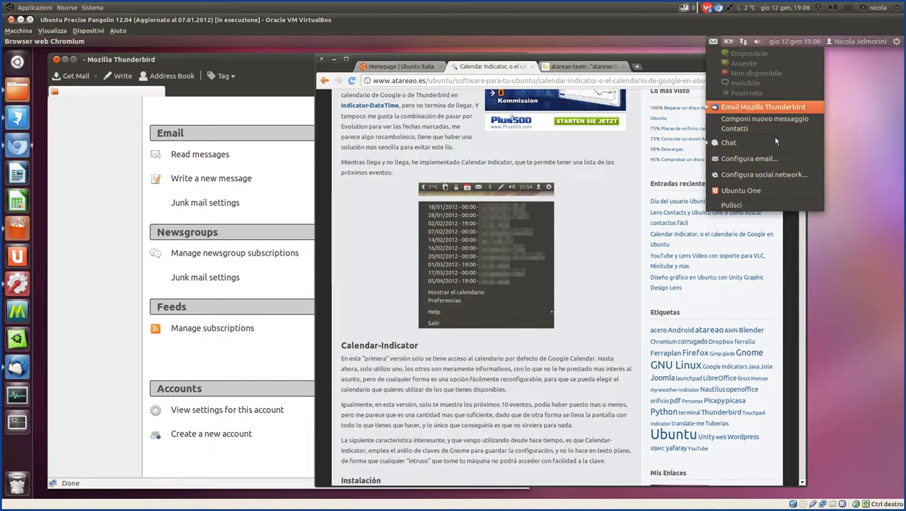
Close the messaging menu and highlight the article's passages about Google Calendar and Thunderbird integration.
click(712, 41)
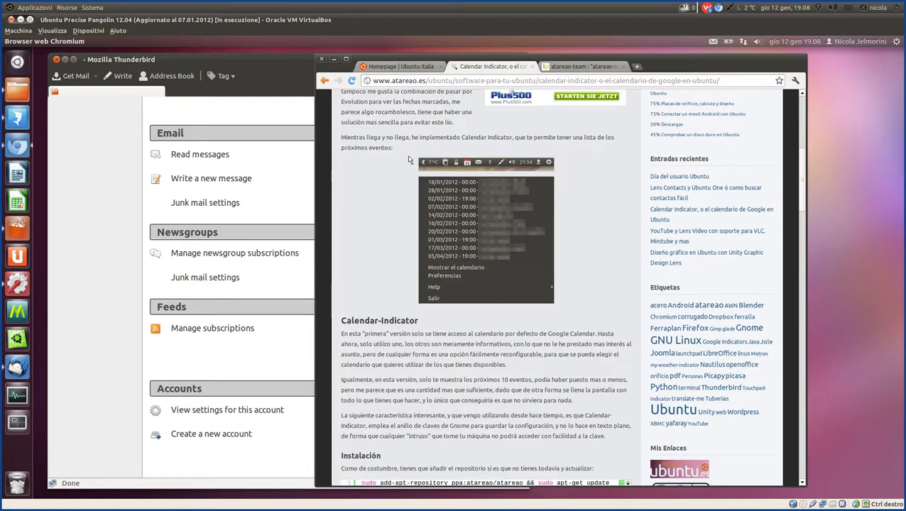
scroll(410, 160, up, 1)
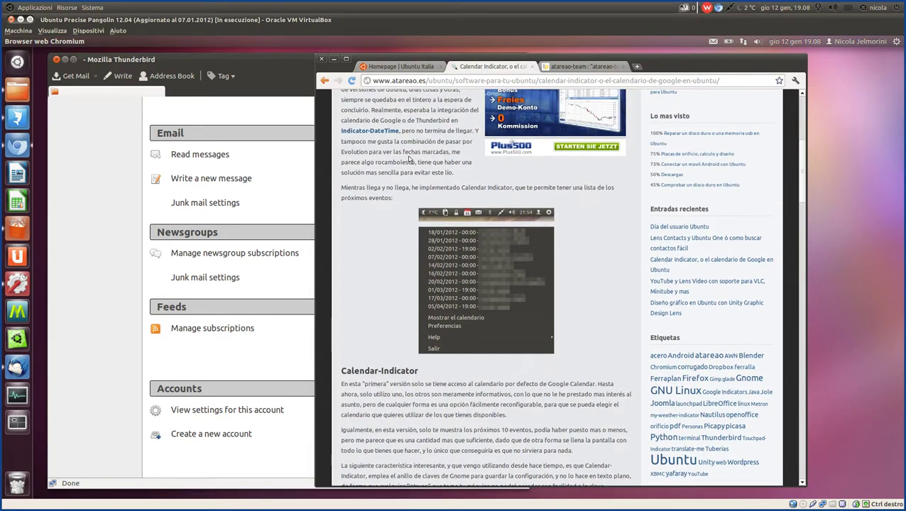
scroll(409, 159, up, 1)
scroll(409, 159, up, 1)
scroll(410, 160, up, 1)
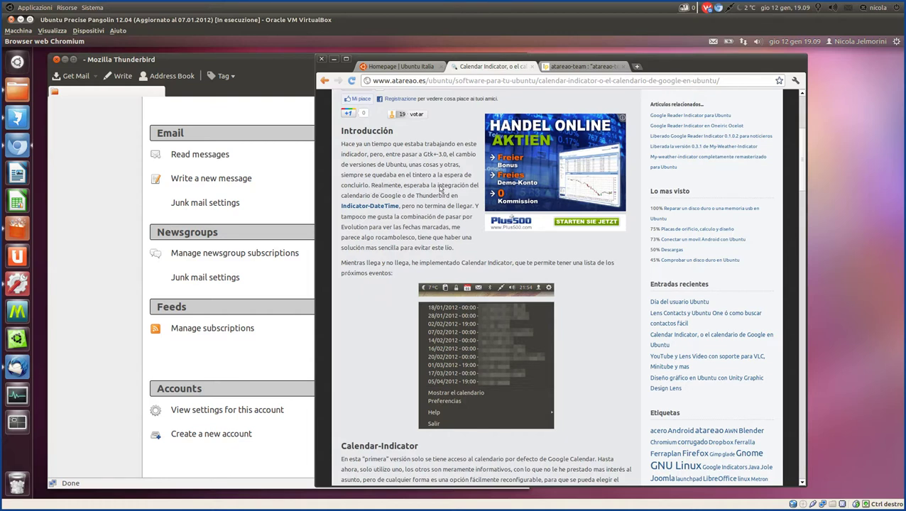
drag(439, 186, 400, 198)
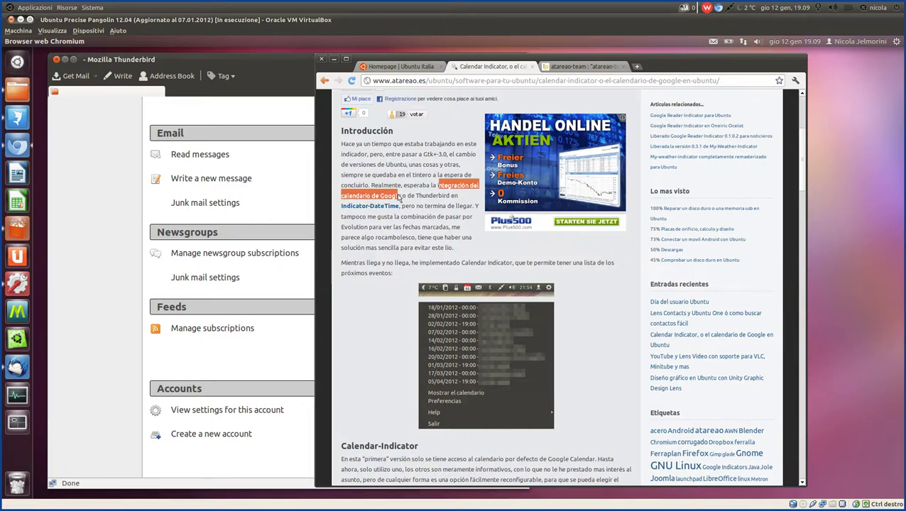
drag(400, 198, 460, 201)
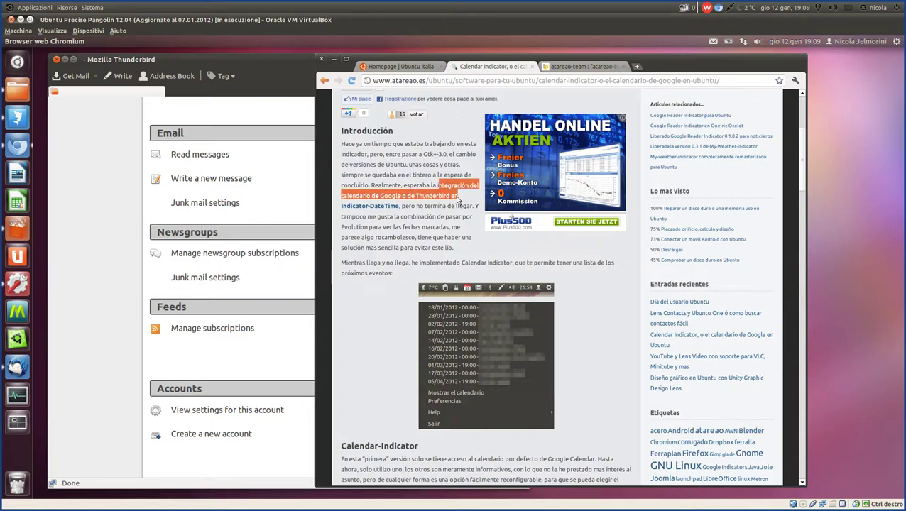
click(412, 174)
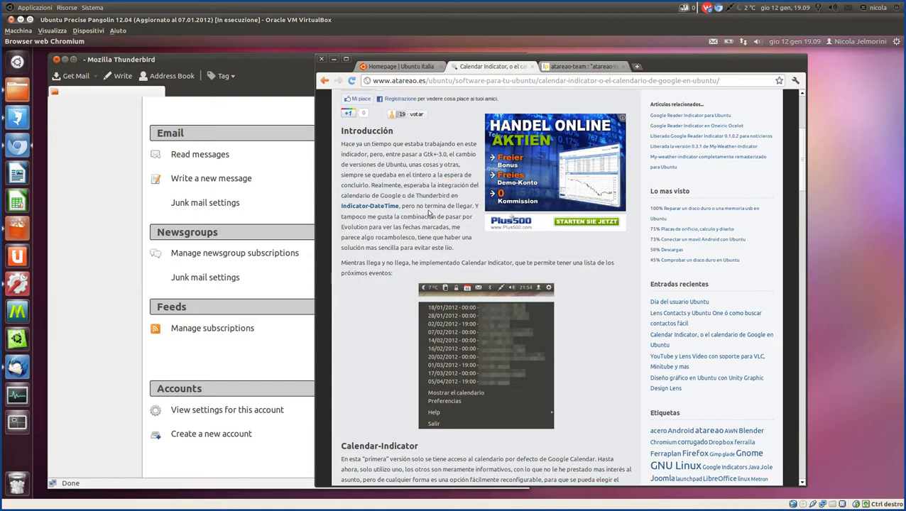
drag(416, 205, 463, 231)
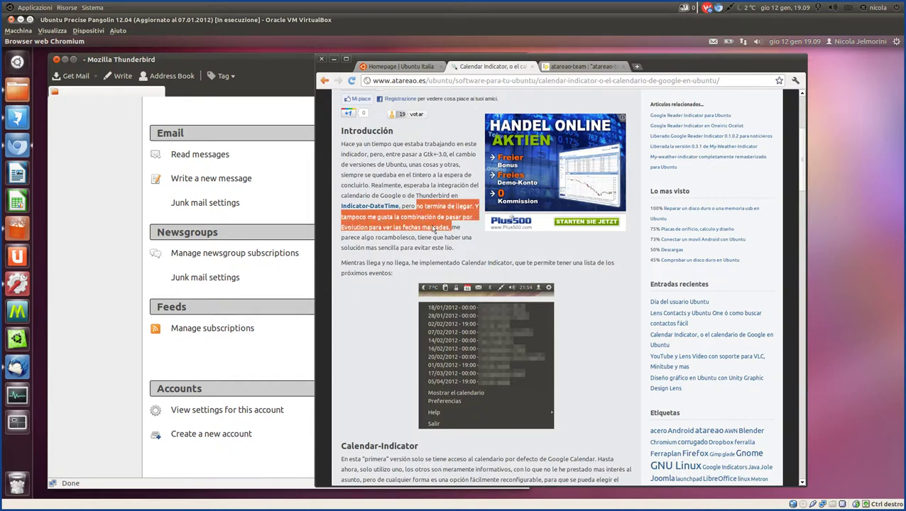
click(408, 237)
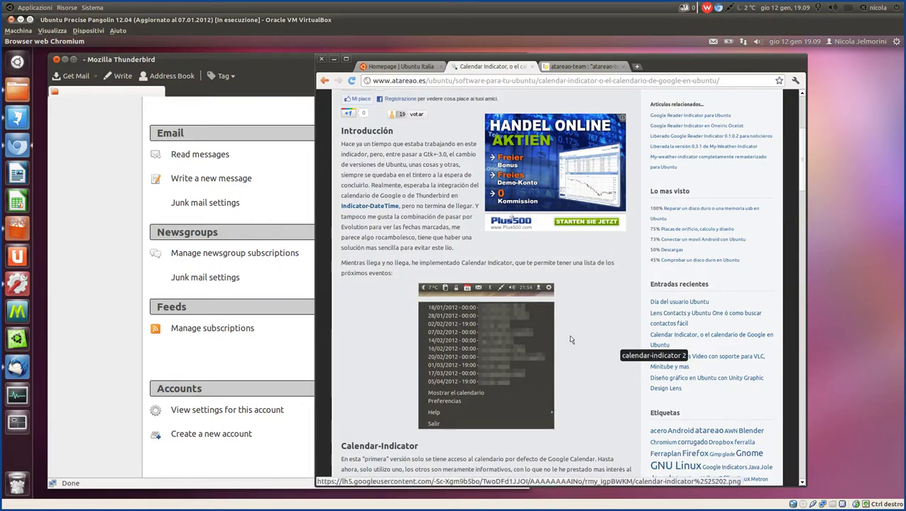
scroll(600, 336, up, 1)
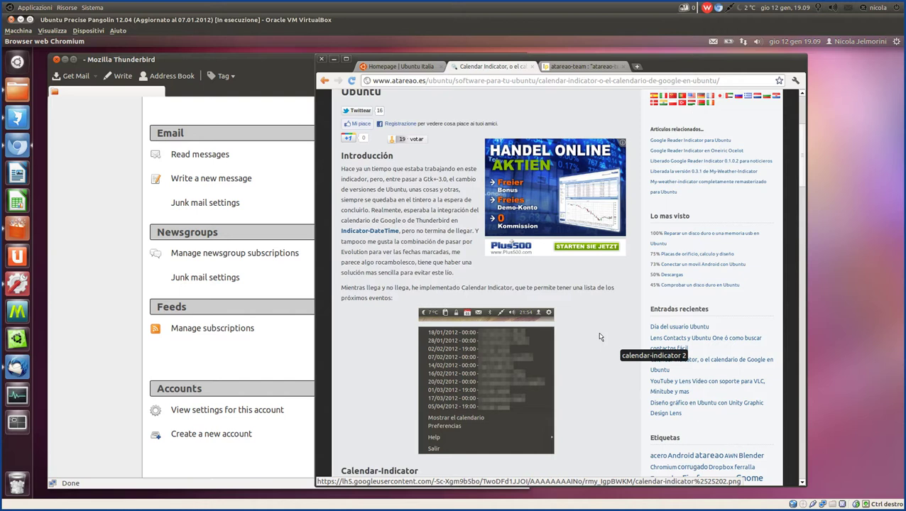
scroll(600, 337, down, 2)
scroll(600, 337, down, 1)
scroll(600, 337, down, 1)
scroll(600, 337, down, 1)
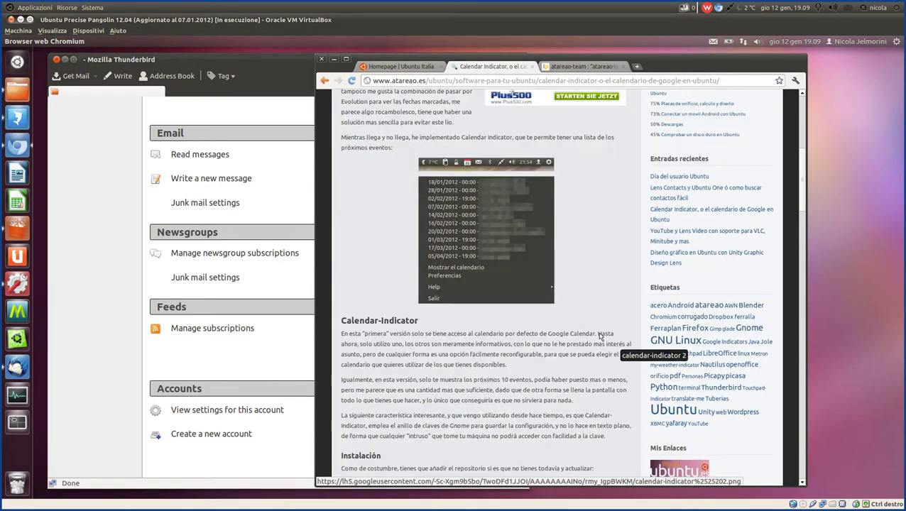
scroll(600, 336, down, 1)
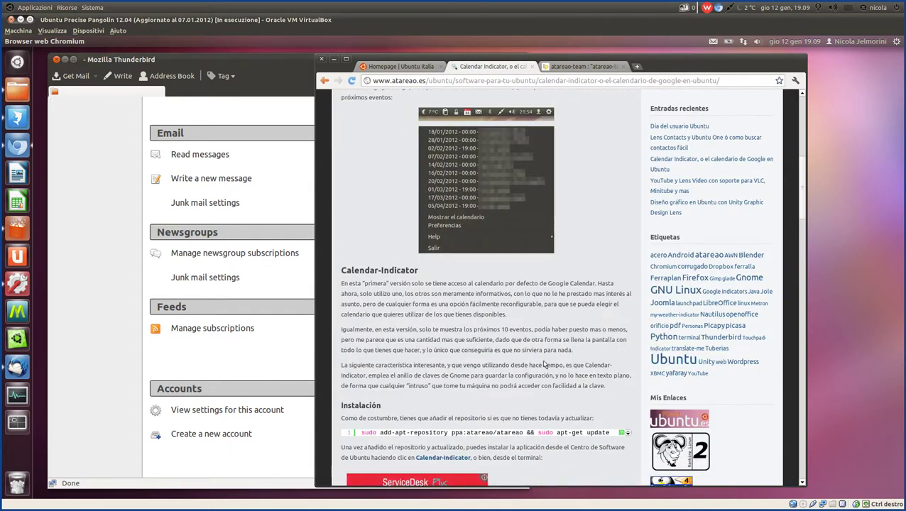
scroll(548, 368, down, 1)
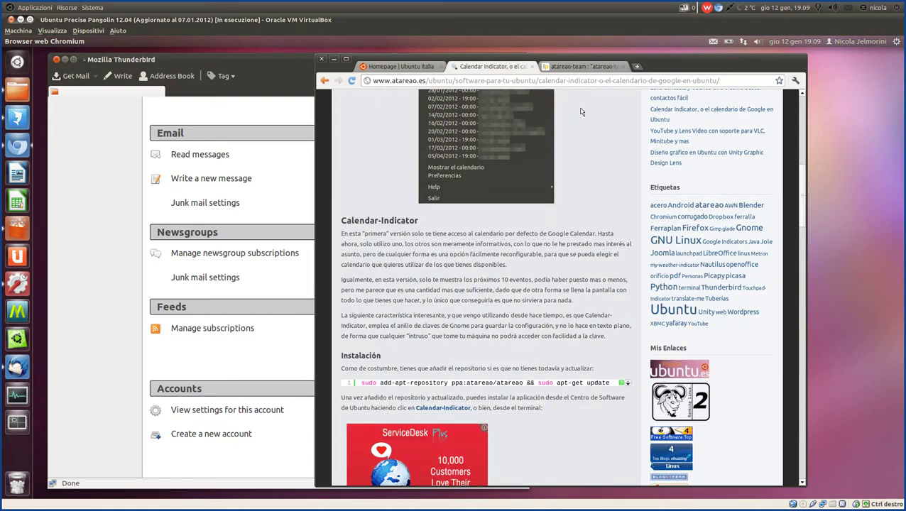
Switch to the atareao-team Launchpad tab and keep the Oneiric series filter.
click(572, 67)
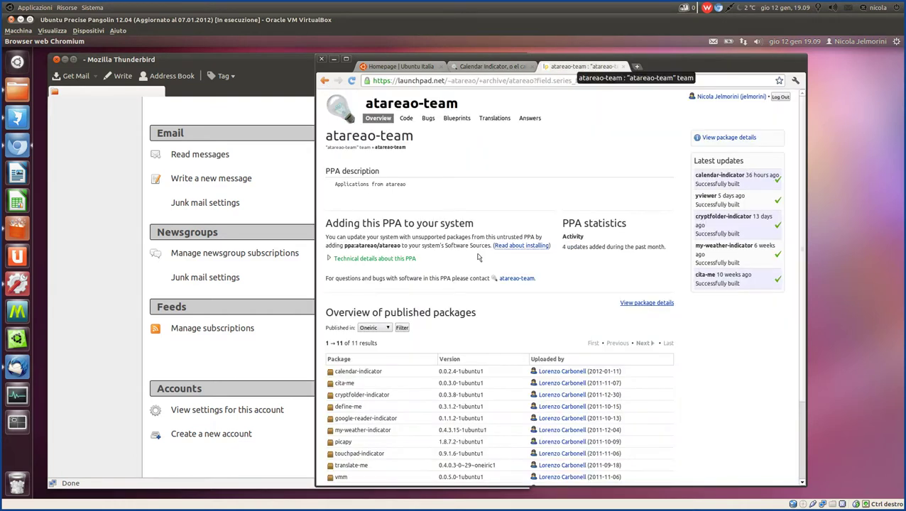
click(389, 328)
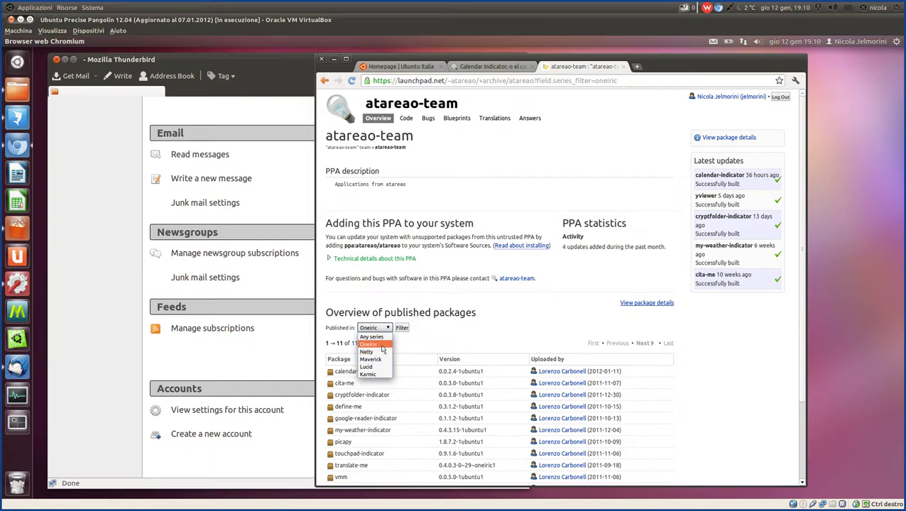
click(535, 338)
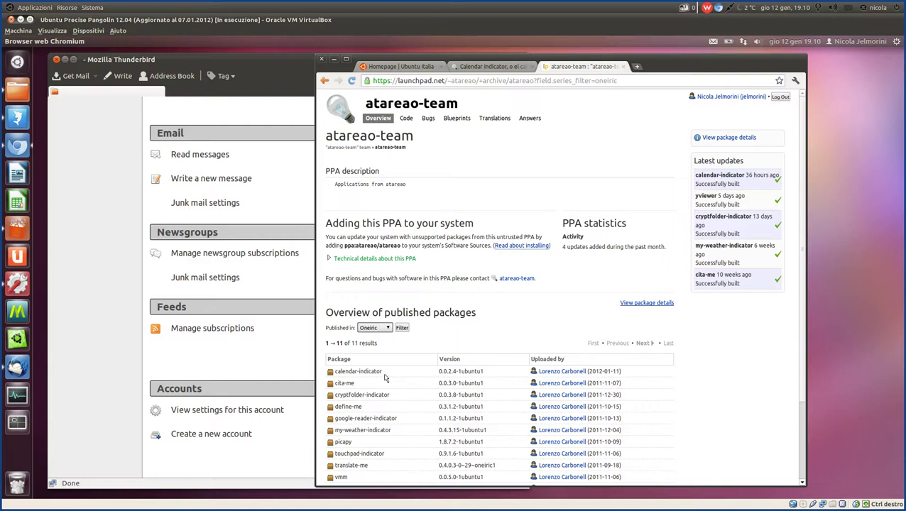
Highlight the calendar-indicator package and its latest build, then return to the Calendar Indicator tab.
drag(384, 372, 338, 374)
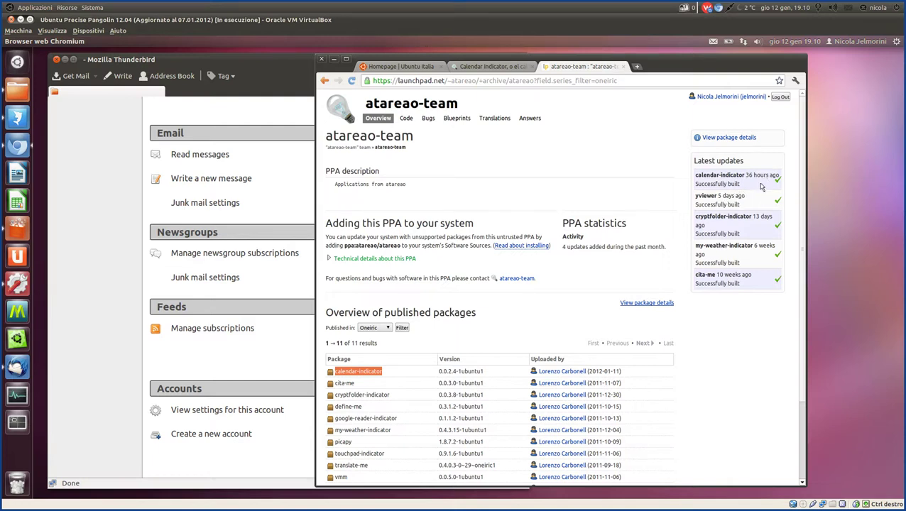
mouse_move(766, 184)
mouse_down()
mouse_move(685, 182)
mouse_move(696, 177)
mouse_up()
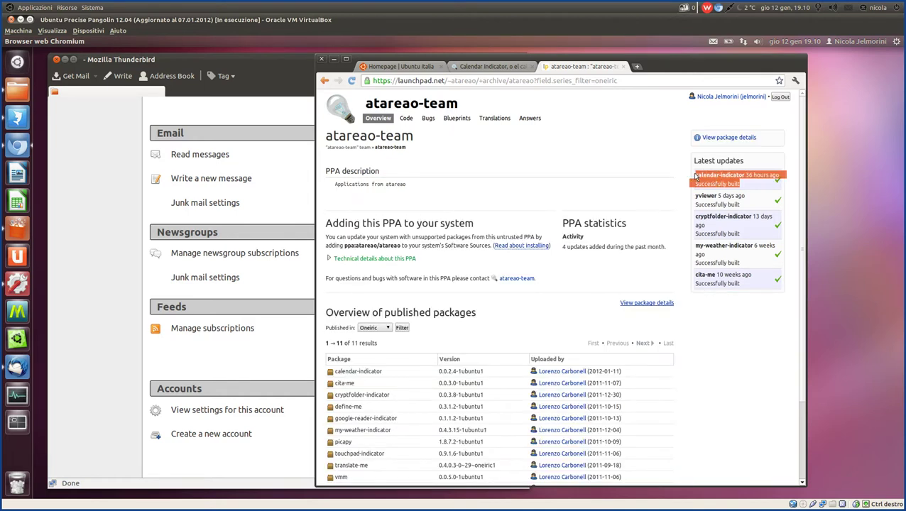
click(765, 182)
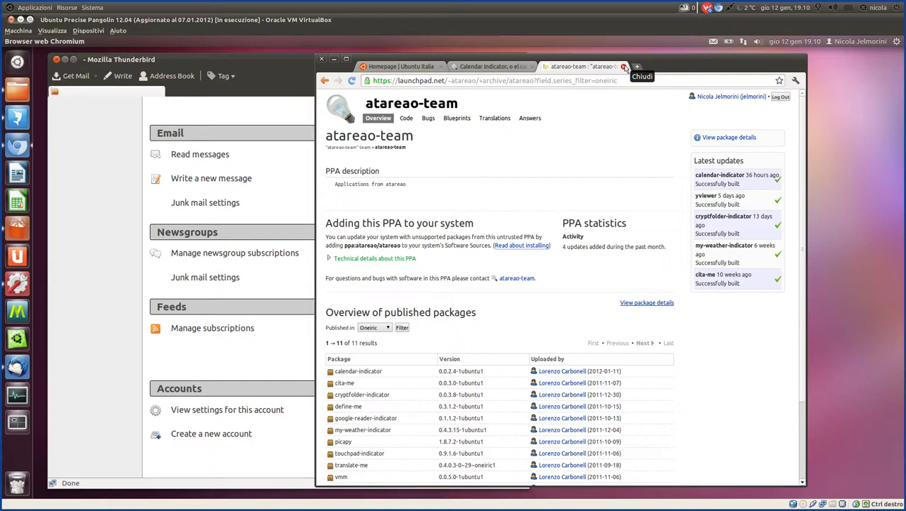
click(509, 70)
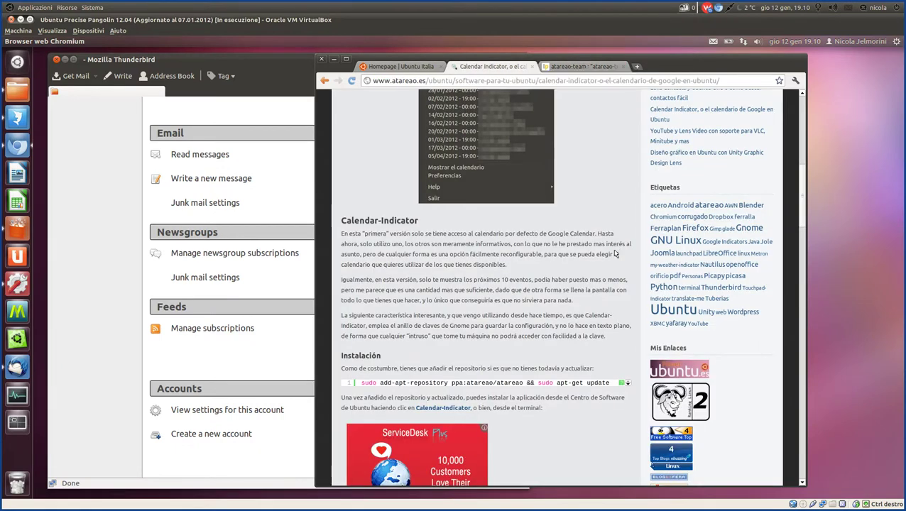
scroll(602, 253, down, 2)
scroll(602, 253, down, 1)
scroll(602, 253, up, 3)
scroll(602, 253, up, 2)
scroll(602, 253, up, 1)
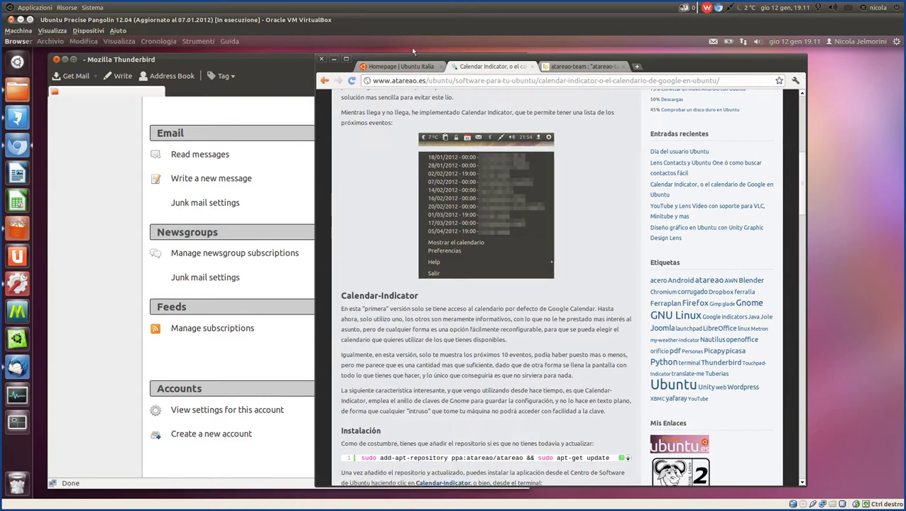
Close the Chromium window showing the Calendar Indicator article.
click(334, 60)
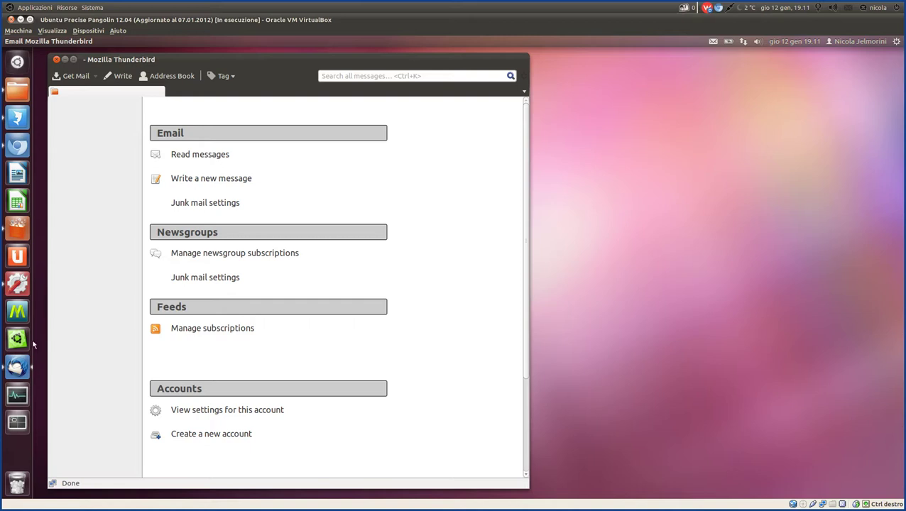
Open Home > Documenti, move the file manager aside, and choose Invia a for test versioni backup.txt.
click(17, 93)
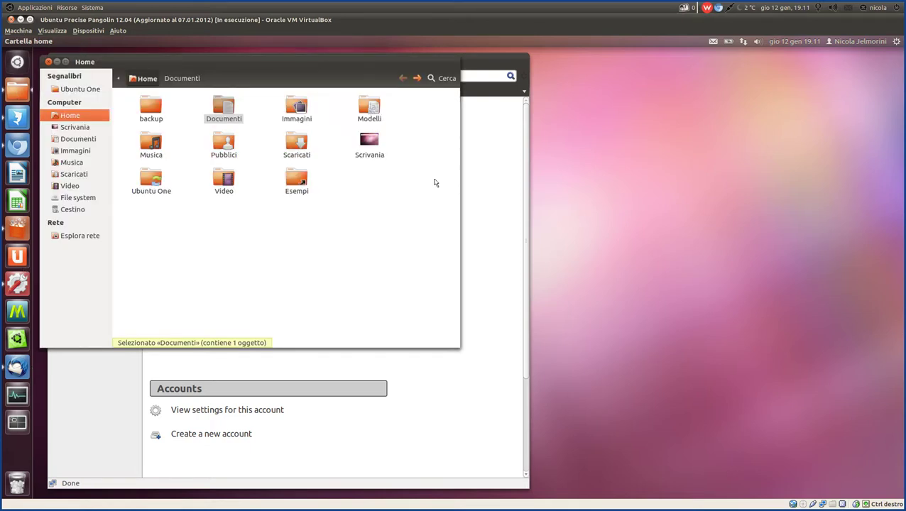
double_click(227, 106)
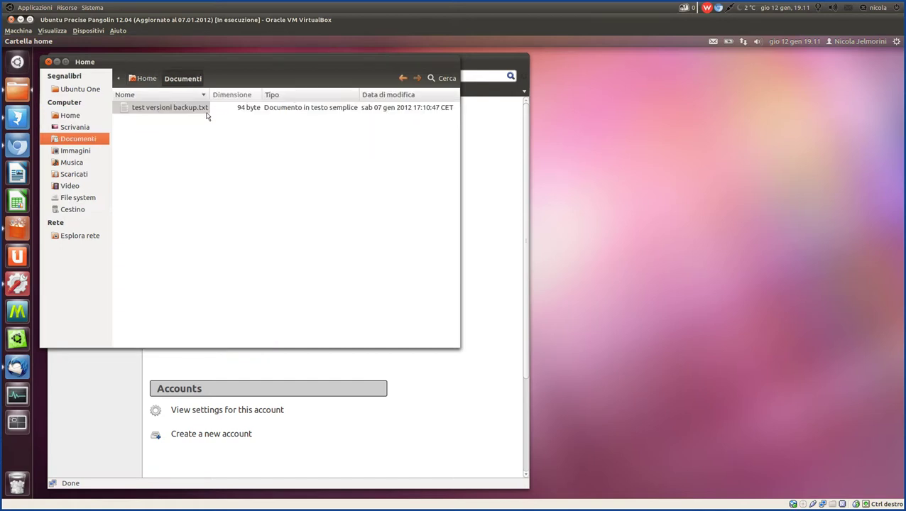
right_click(186, 108)
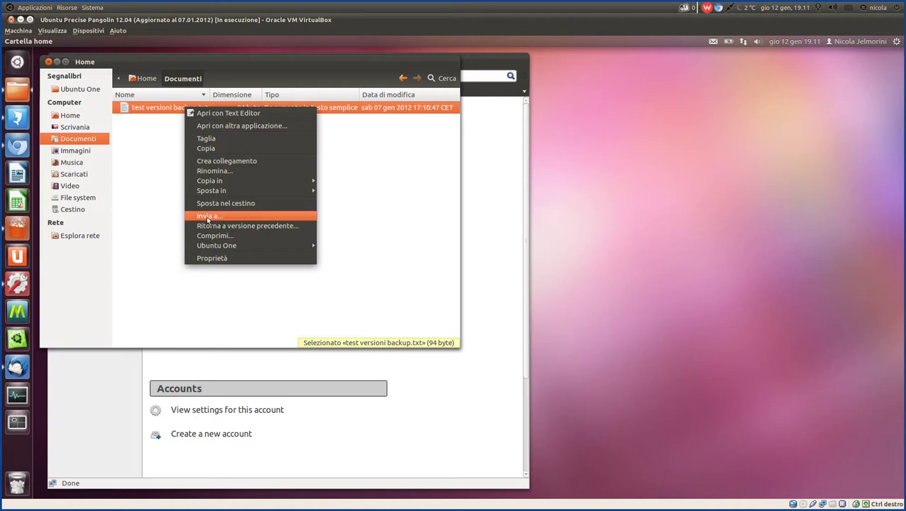
click(191, 66)
drag(191, 66, 488, 169)
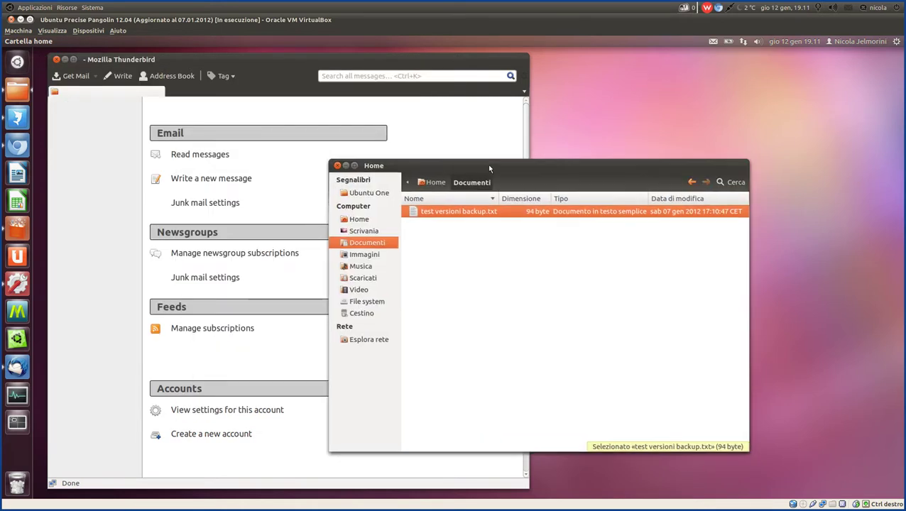
right_click(460, 209)
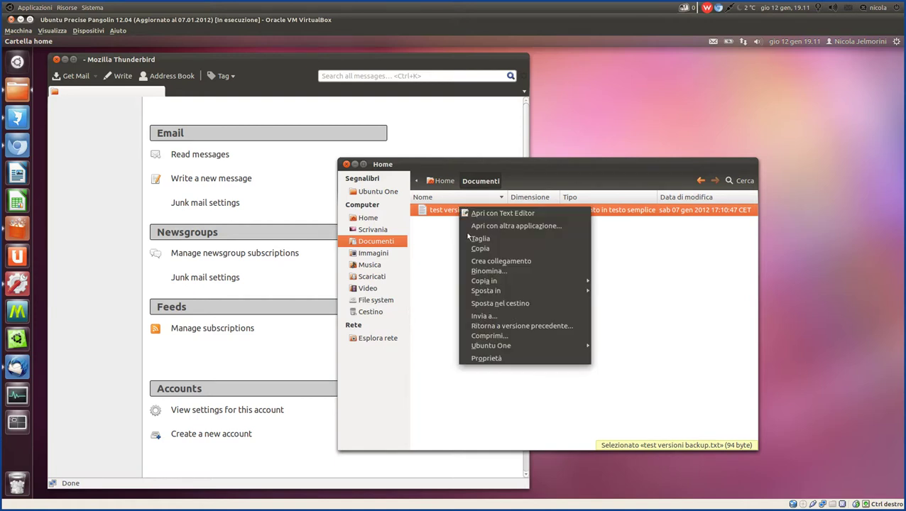
click(511, 317)
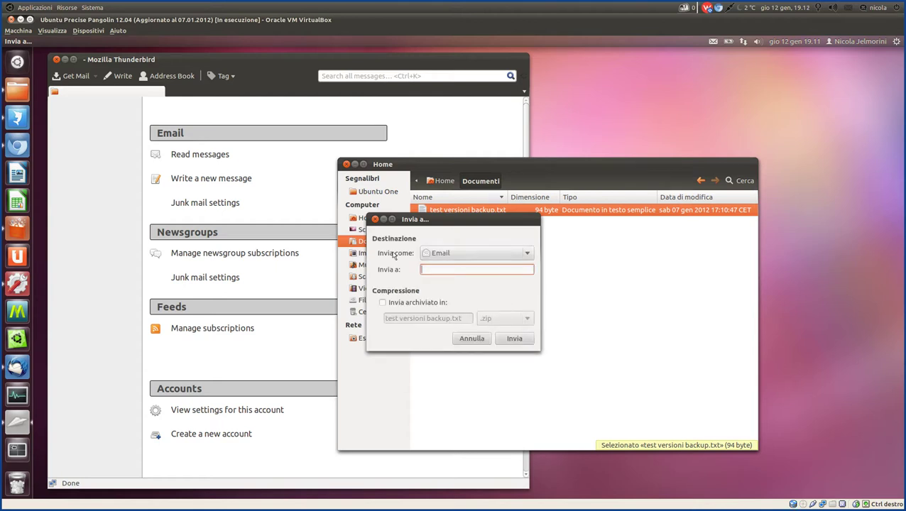
Set Invia come to Email, select the Invia a field, then cancel the dialog with Escape.
click(495, 254)
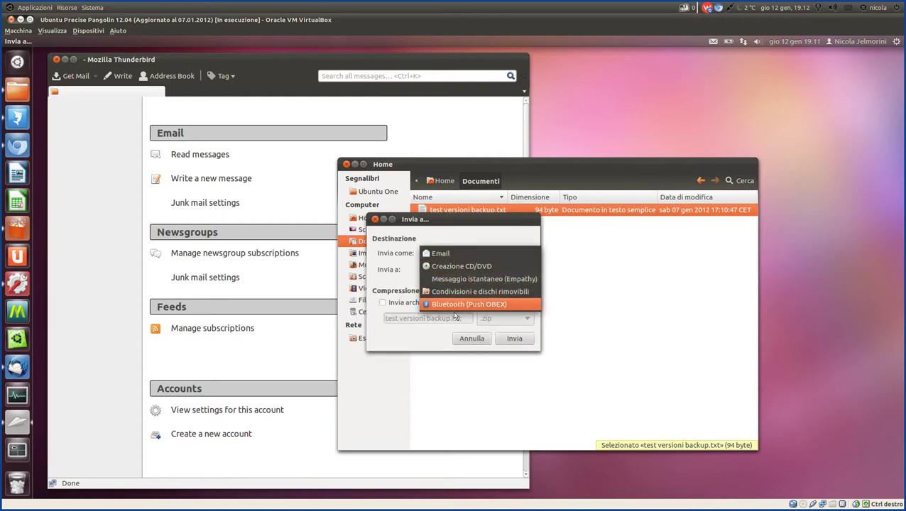
click(441, 253)
click(444, 270)
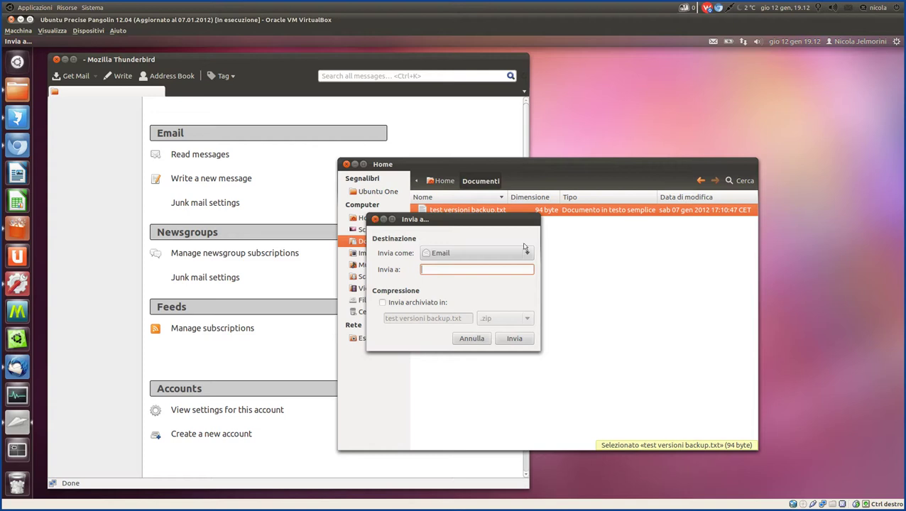
key(Escape)
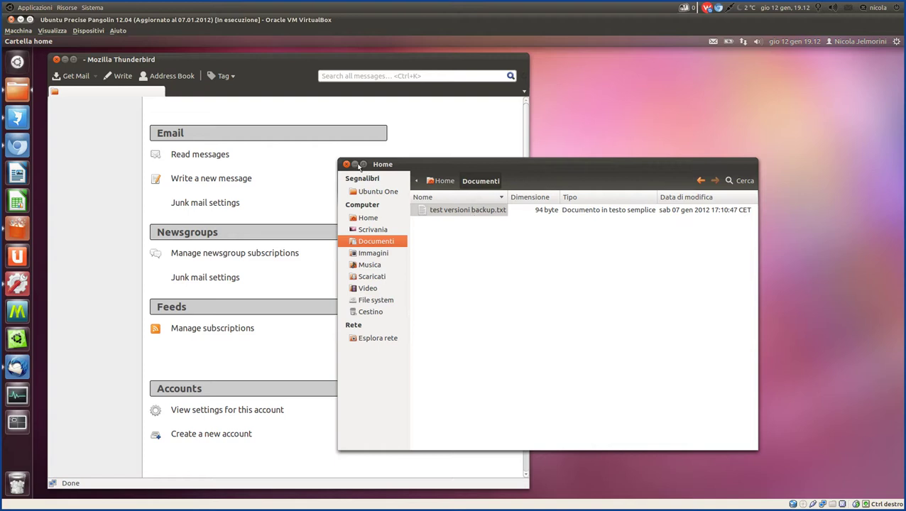
Close the Nautilus file manager window, bringing Thunderbird's start page to the front.
click(134, 64)
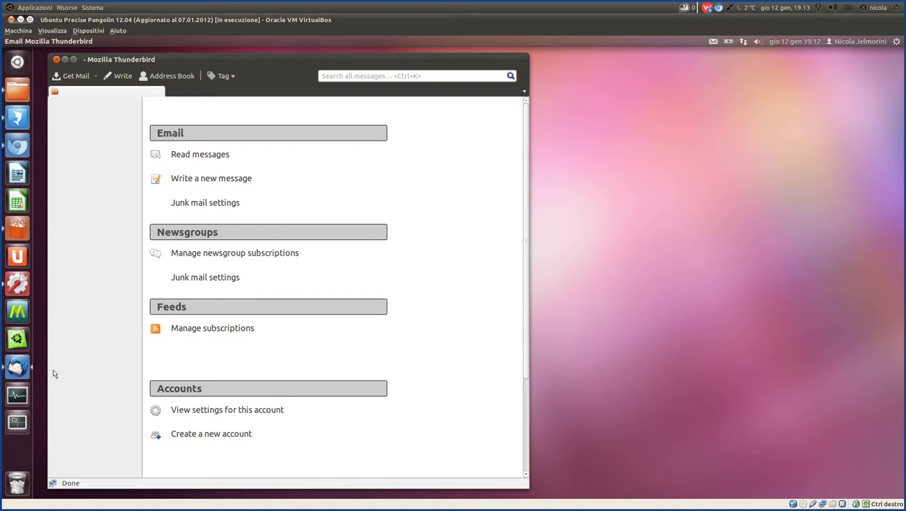
Show the installed Gnome Gmail page in Software Center, briefly selecting its title text.
click(21, 229)
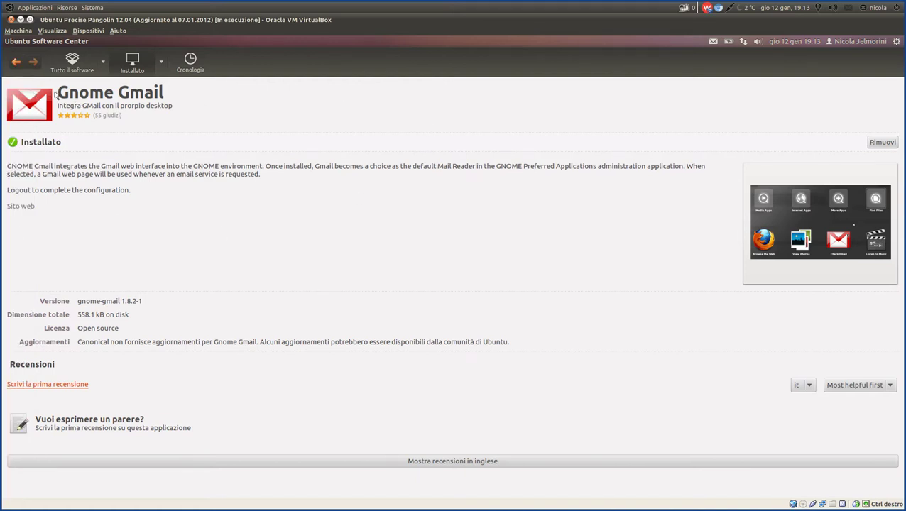
drag(58, 94, 163, 95)
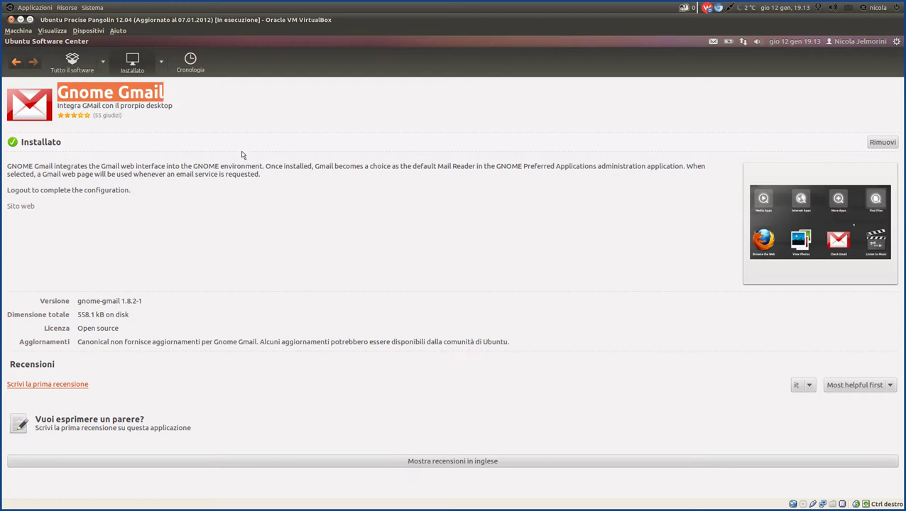
click(46, 178)
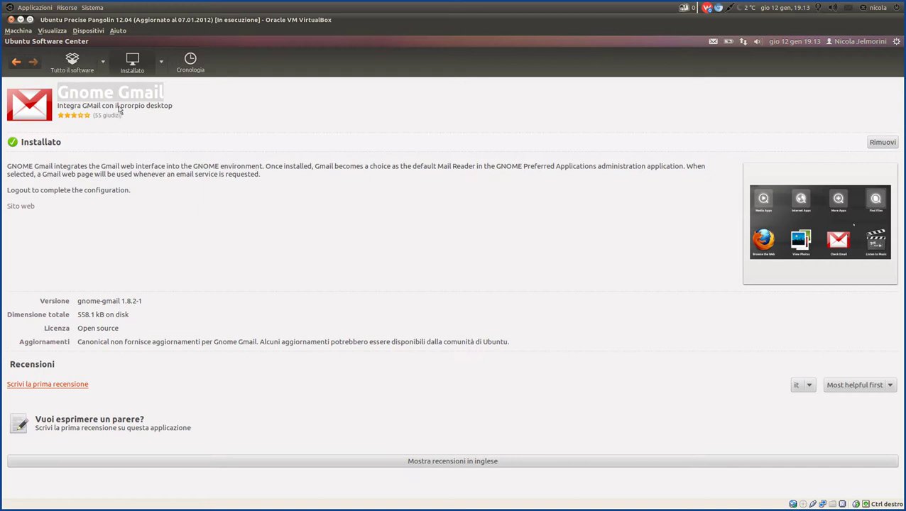
click(119, 93)
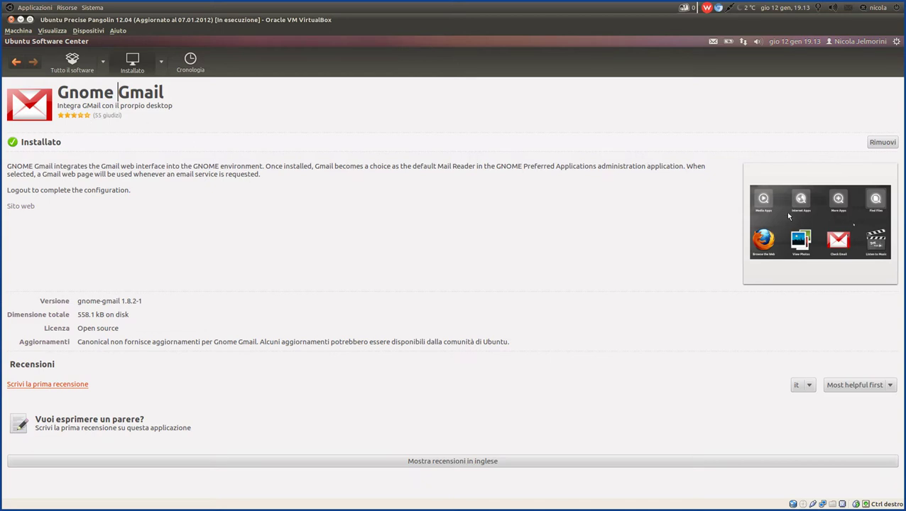
Check which mail apps the panel's messaging menu lists, opening and closing it twice.
click(714, 42)
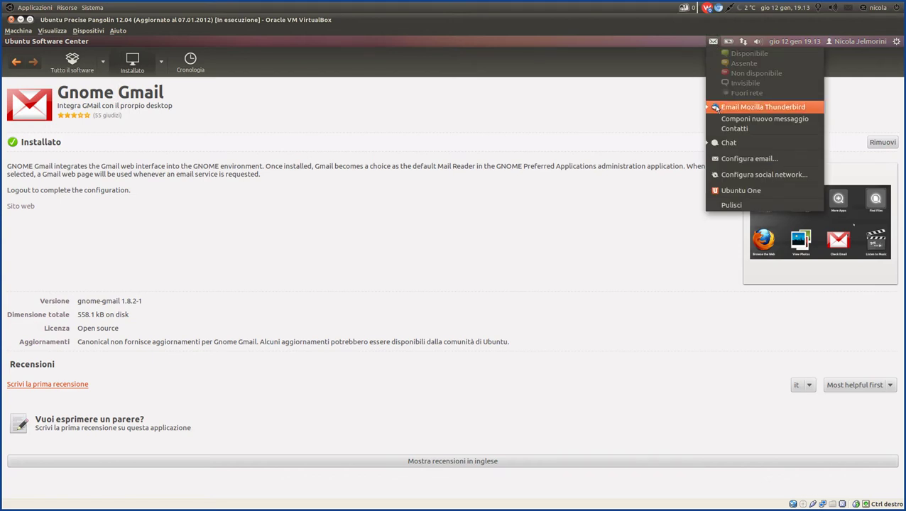
click(714, 43)
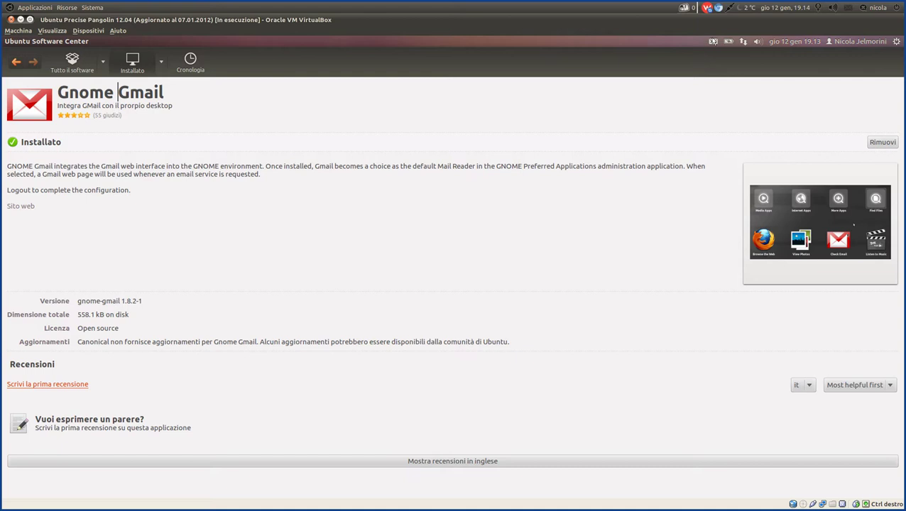
click(714, 42)
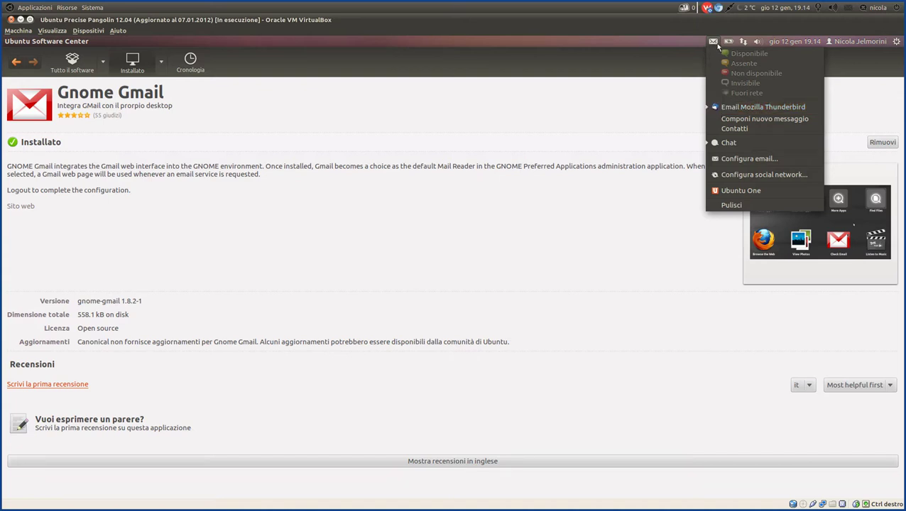
click(715, 44)
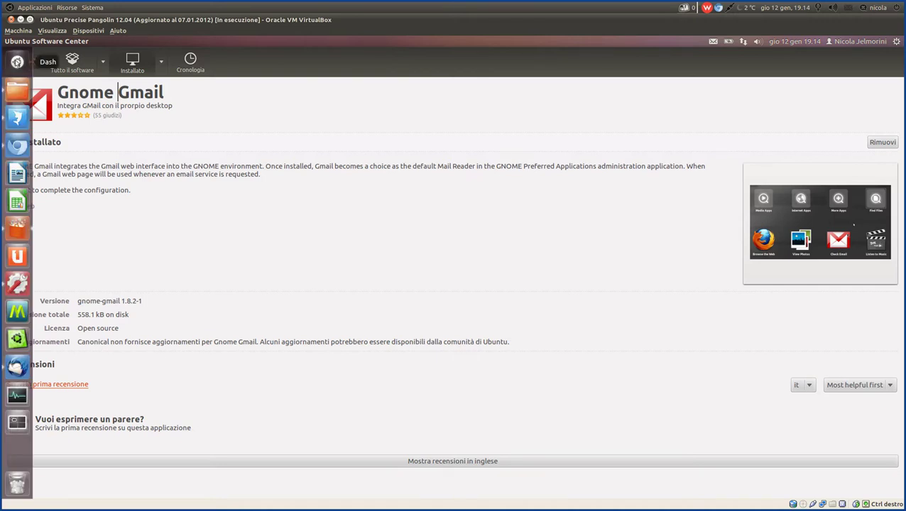
Open and dismiss the Dash, then close the Ubuntu Software Center window.
click(16, 61)
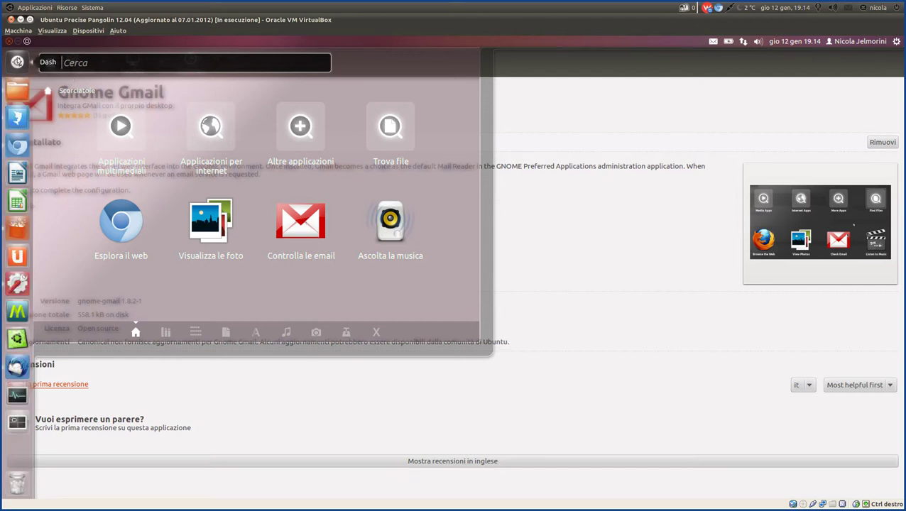
click(18, 61)
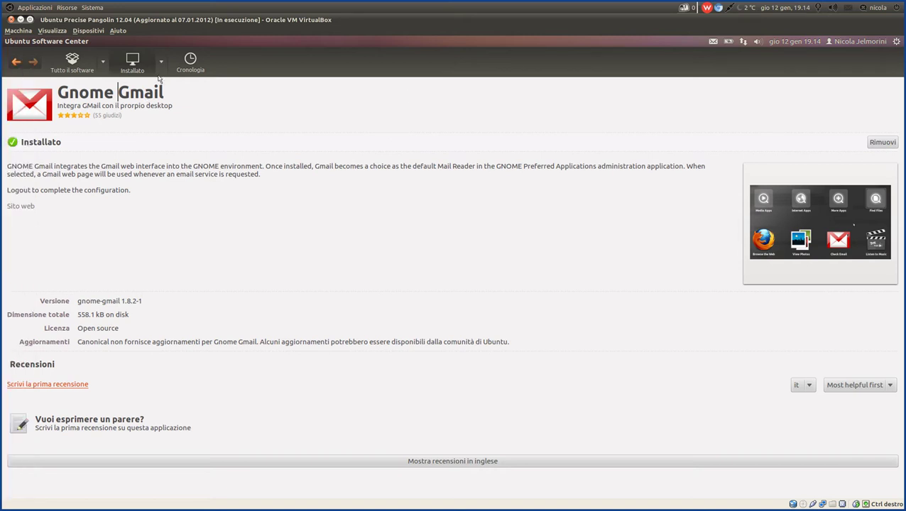
mouse_move(20, 42)
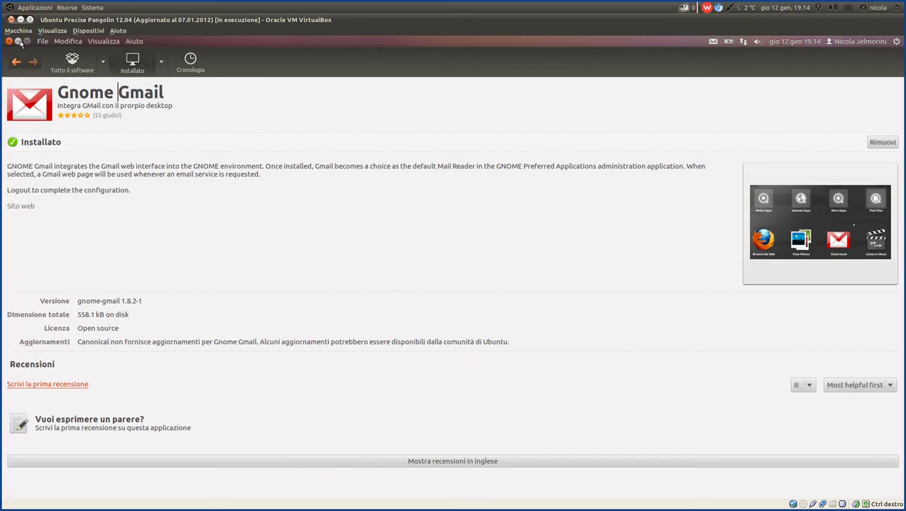
click(9, 41)
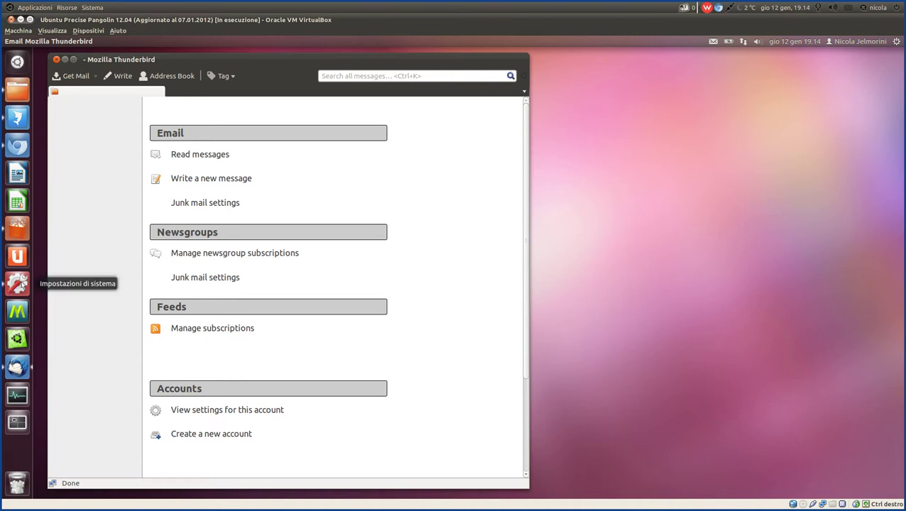
Choose Gnome Gmail for Email under Informazioni sistema > Applicazioni predefinite.
click(21, 283)
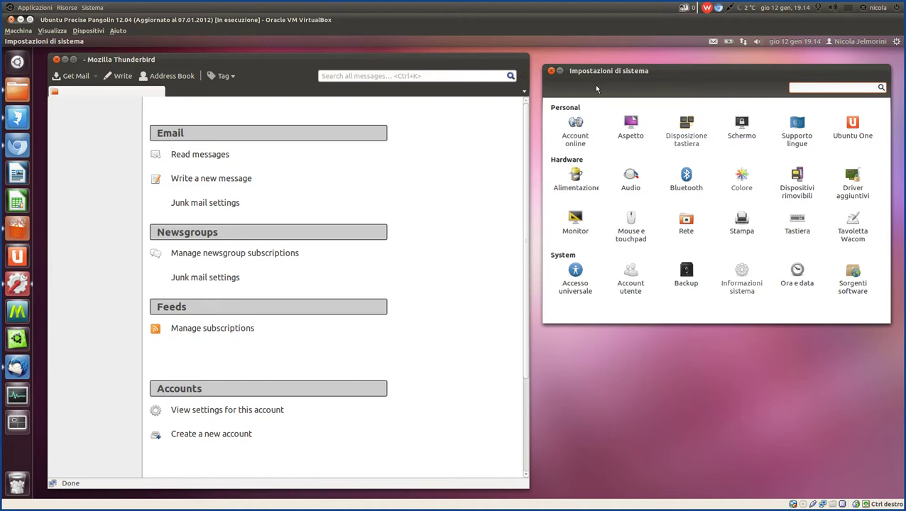
click(745, 277)
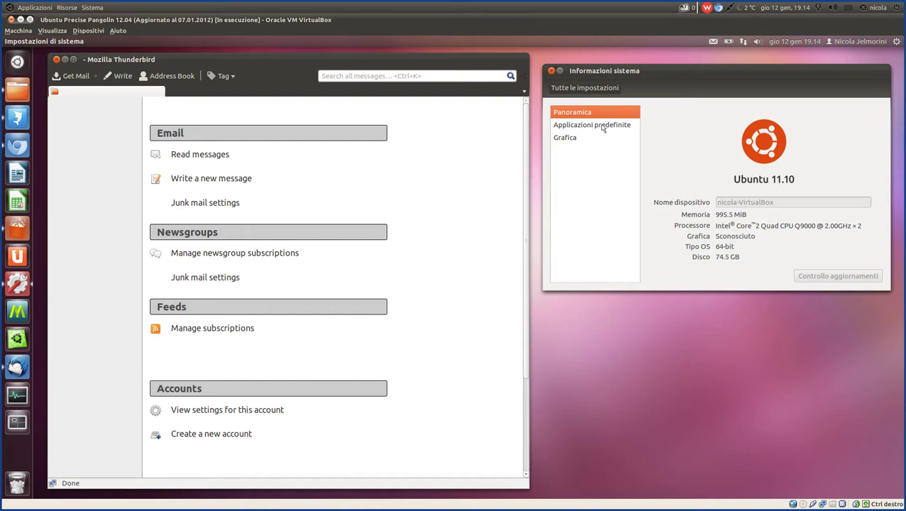
click(603, 127)
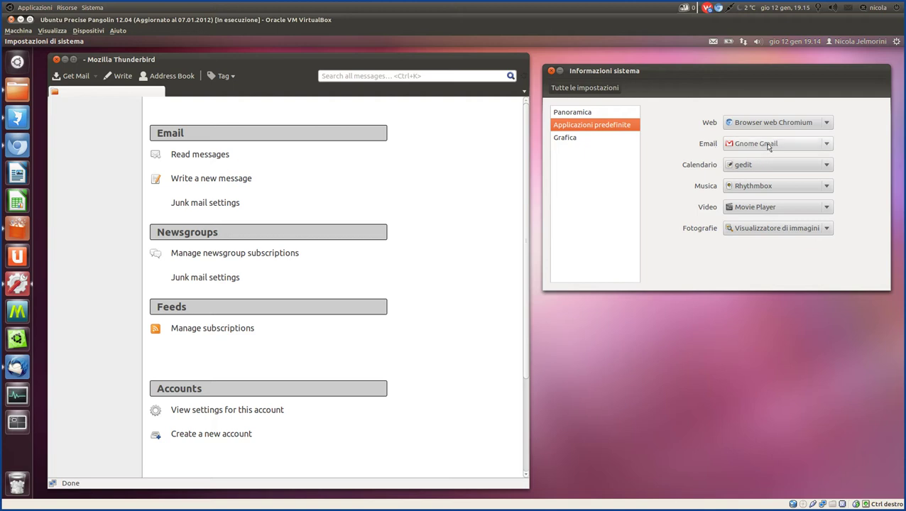
click(827, 144)
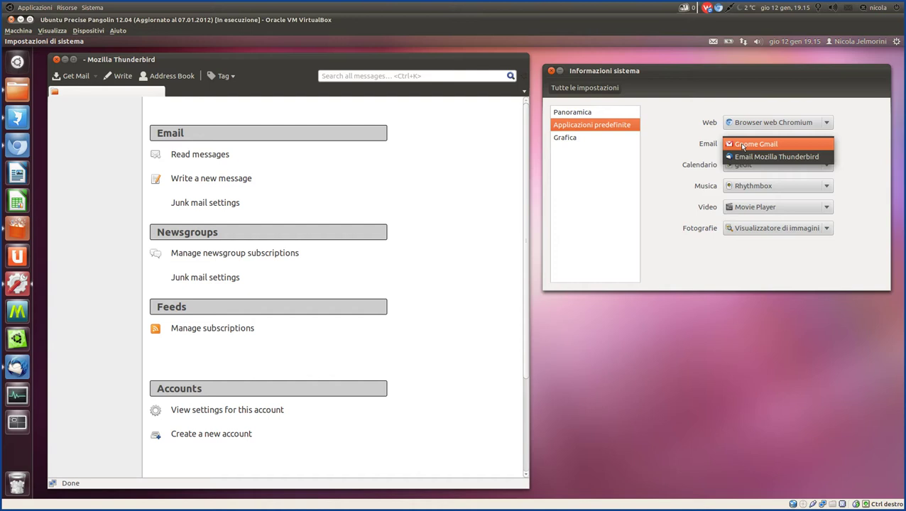
click(742, 146)
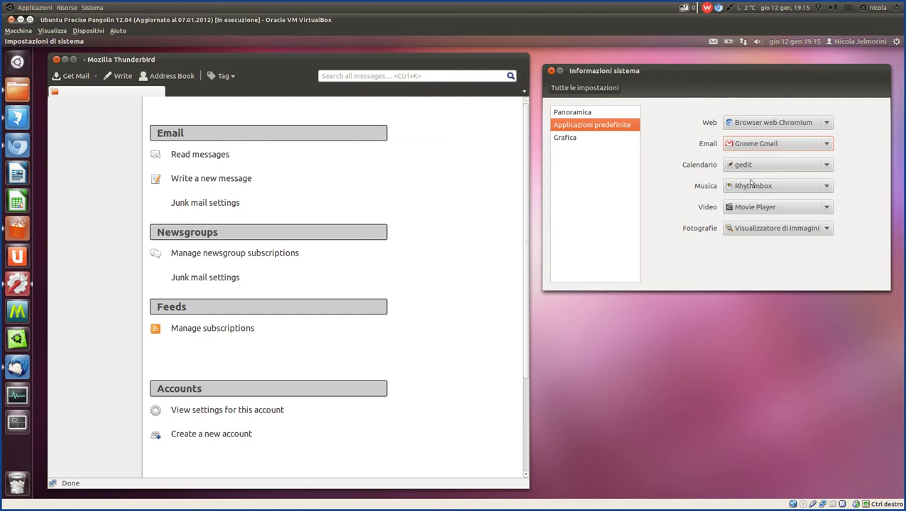
Reselect Gnome Gmail in the Email combo twice, then return to Tutte le impostazioni.
click(758, 144)
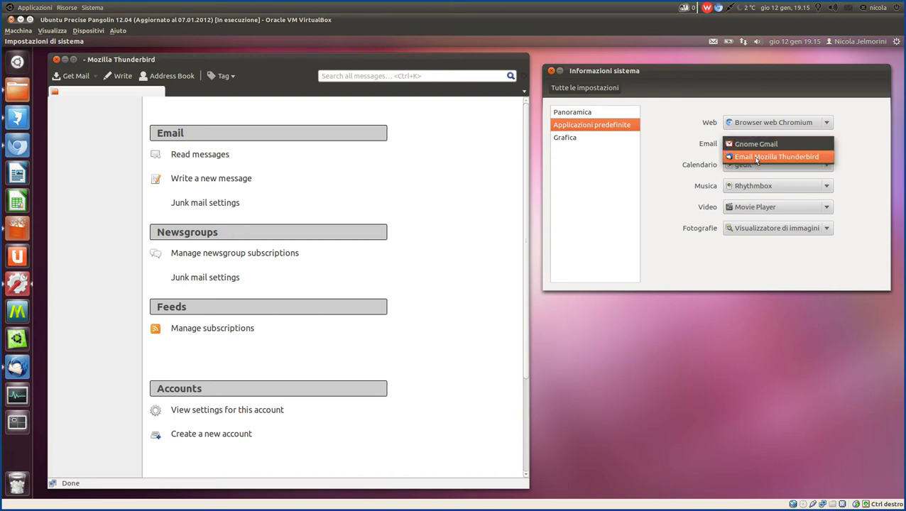
click(777, 144)
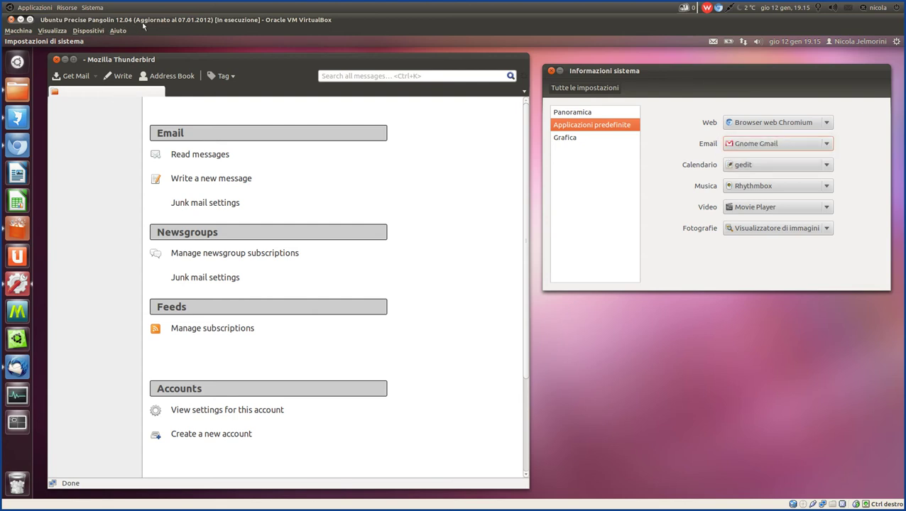
click(777, 143)
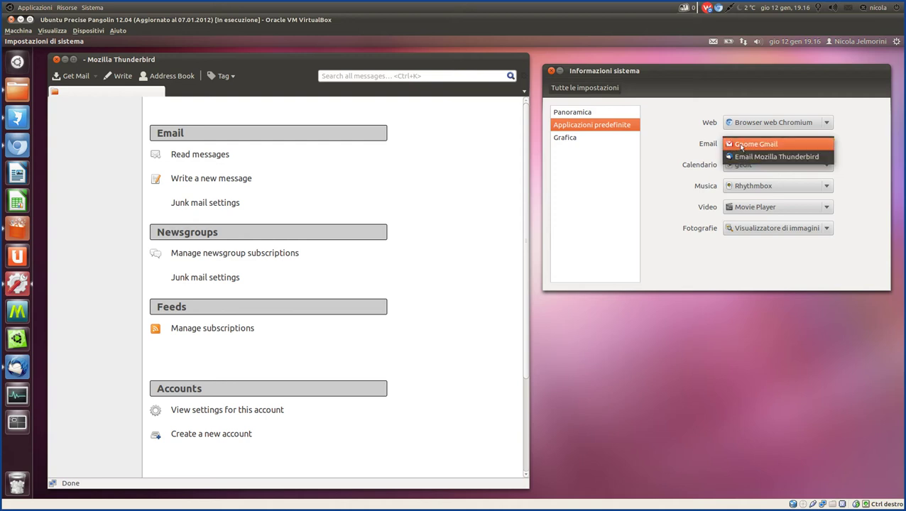
click(741, 147)
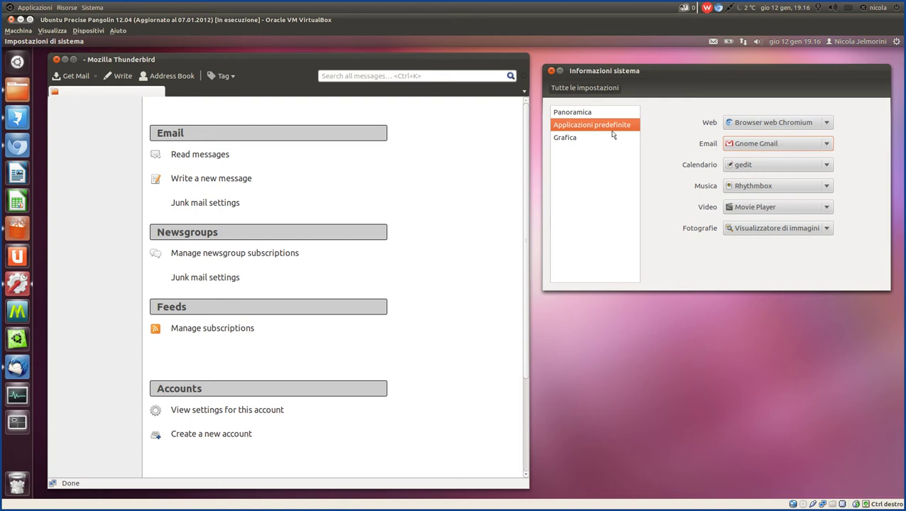
click(580, 89)
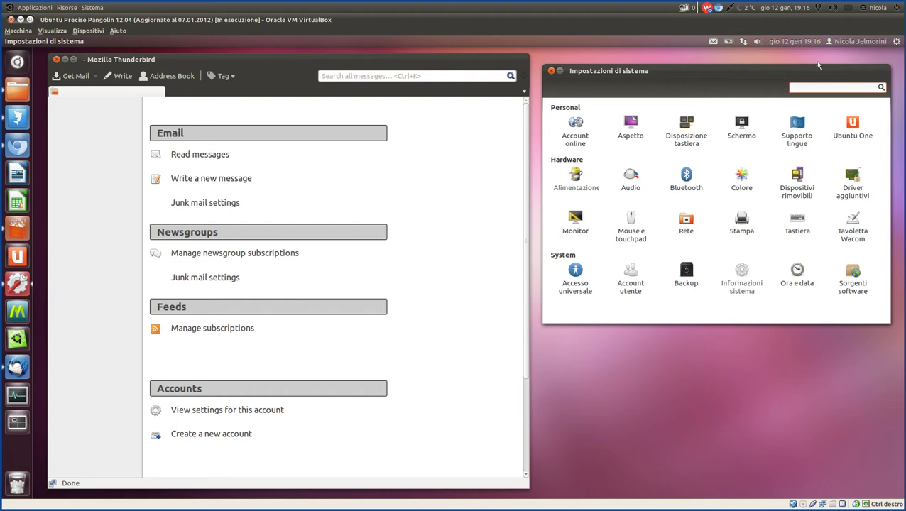
Browse the panel calendar back to November 2011 and select November 25.
click(814, 43)
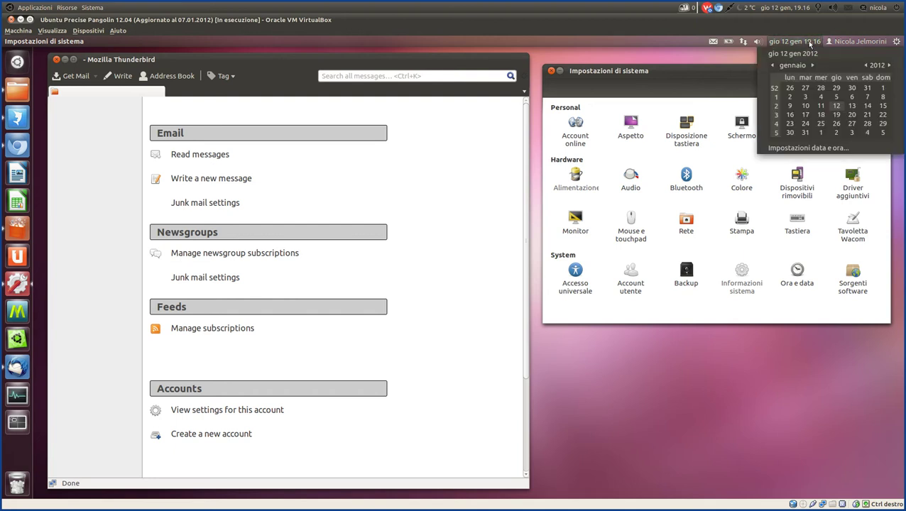
click(809, 44)
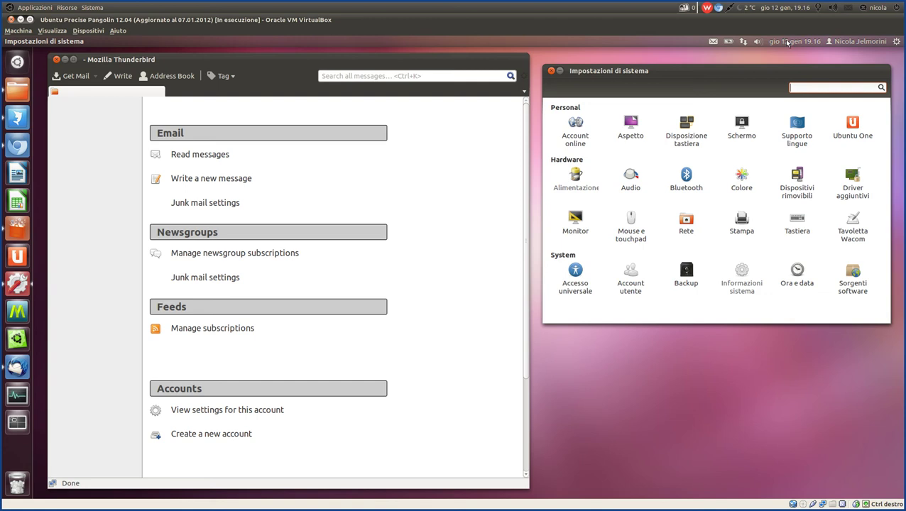
click(798, 43)
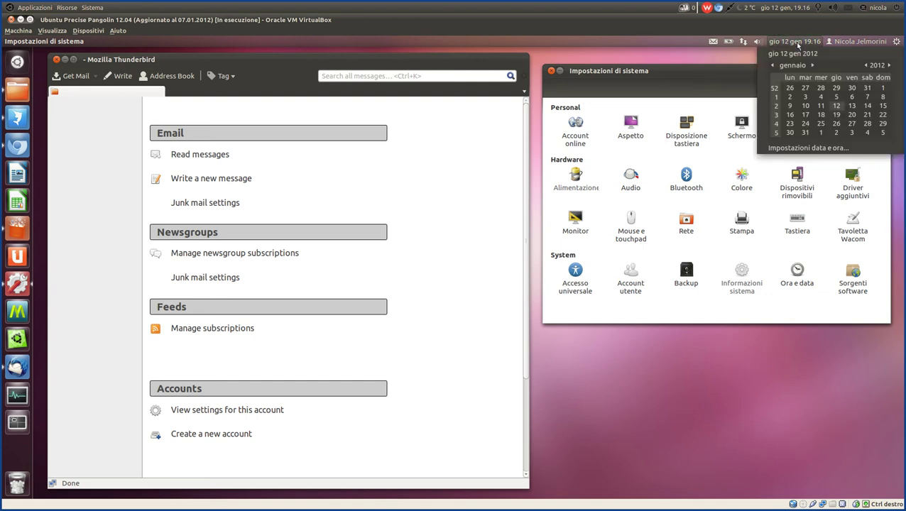
click(820, 96)
click(794, 88)
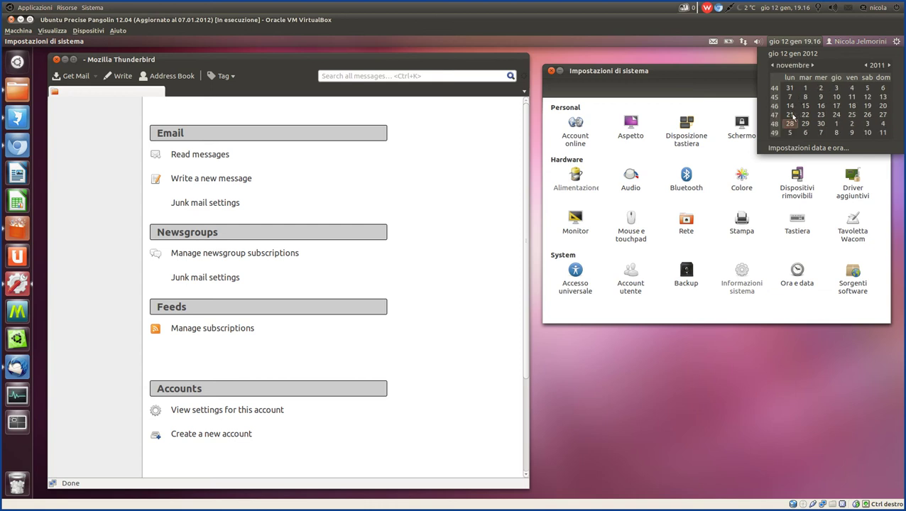
click(851, 115)
Reset the calendar to January 2012, close it, and bring Thunderbird forward.
click(792, 44)
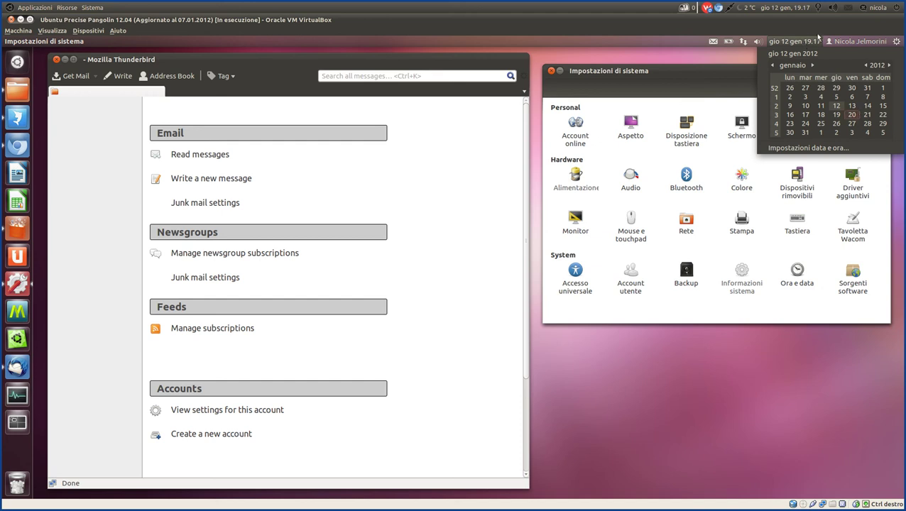
click(806, 41)
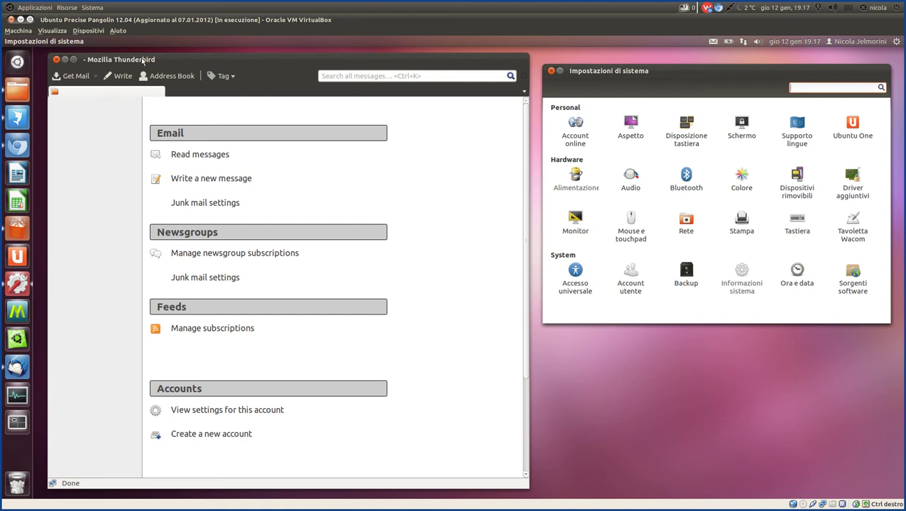
drag(140, 58, 145, 57)
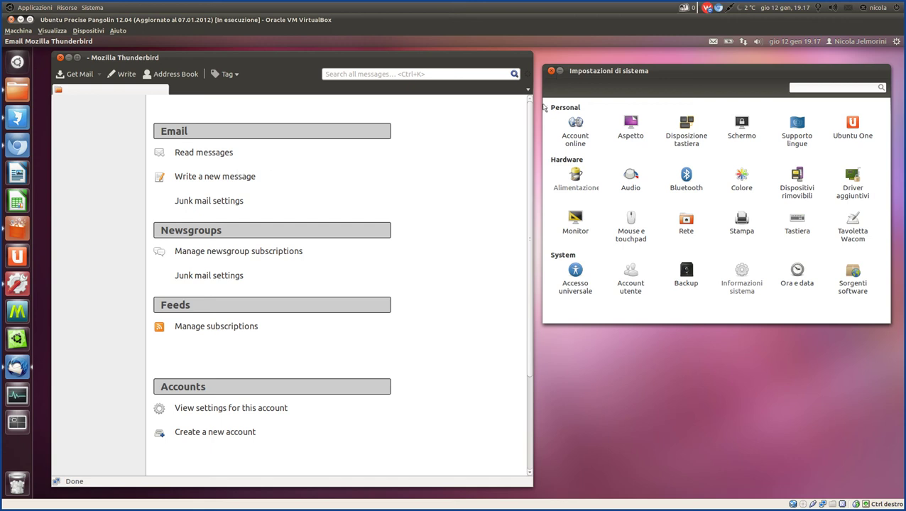
Close System Settings with Alt+F4, nudge Thunderbird, and briefly reopen the panel calendar.
click(555, 82)
key(alt+F4)
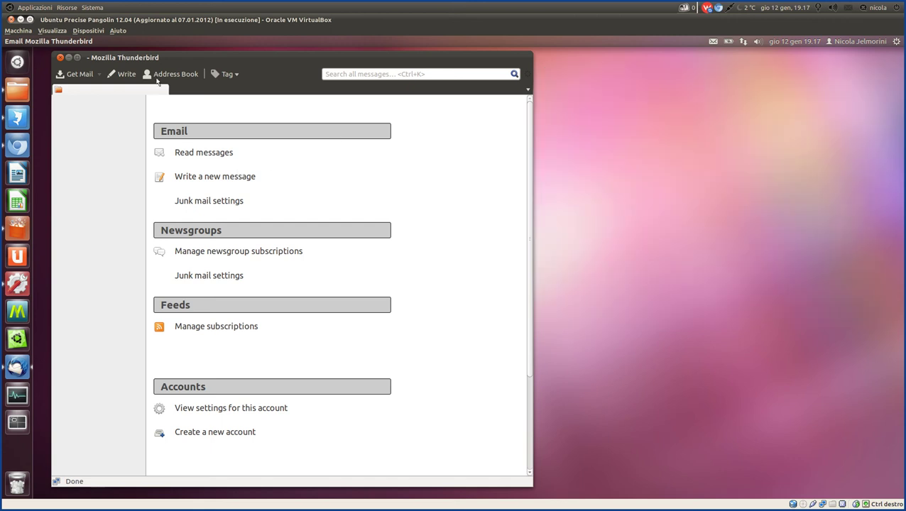
drag(169, 58, 156, 57)
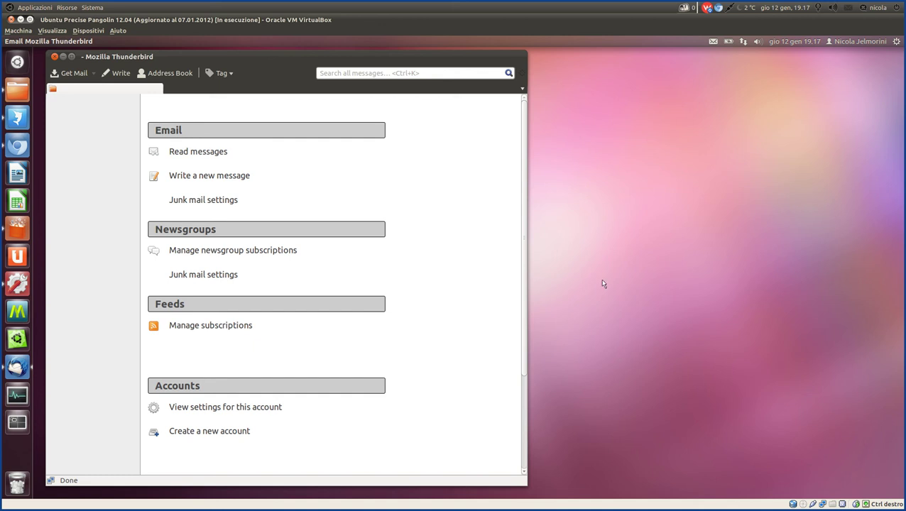
click(797, 40)
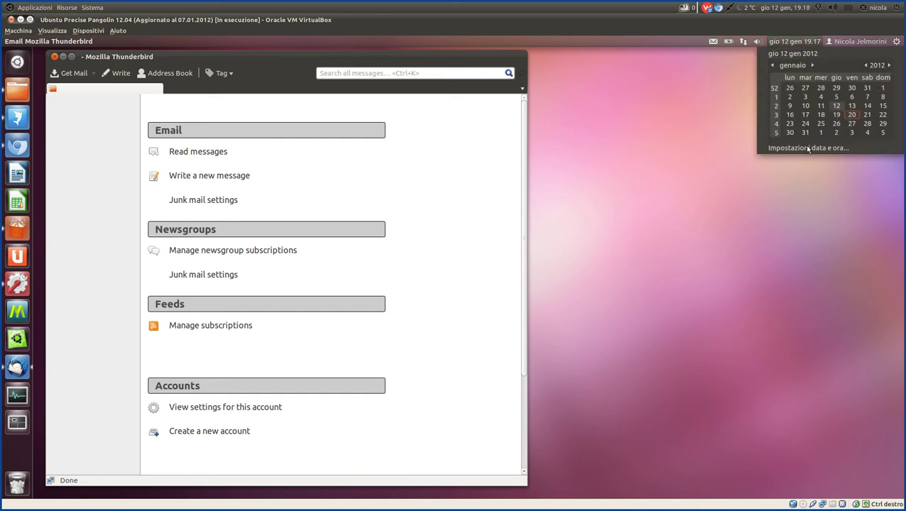
click(786, 44)
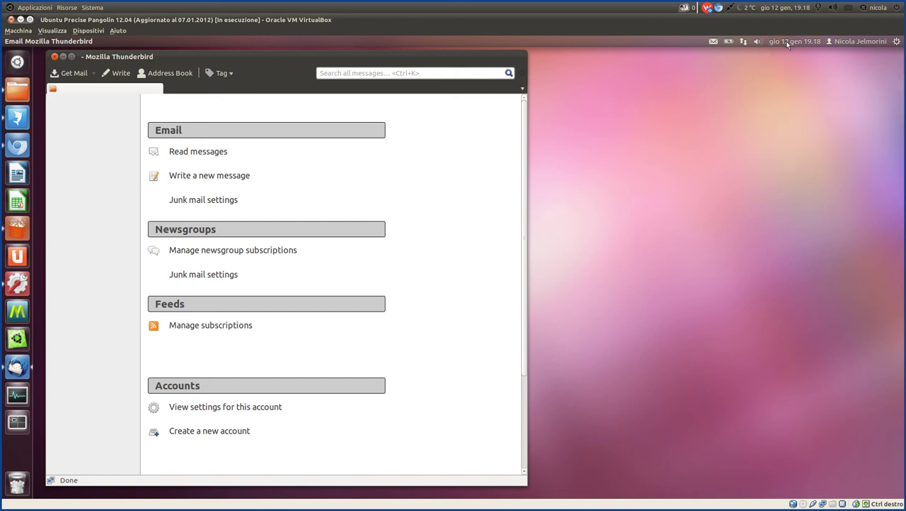